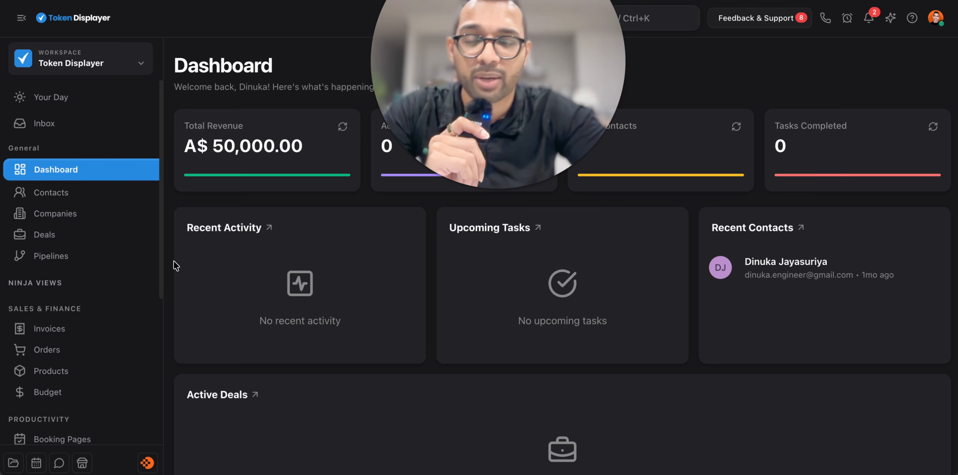
Open the Pipelines overview of the workspace.
click(82, 258)
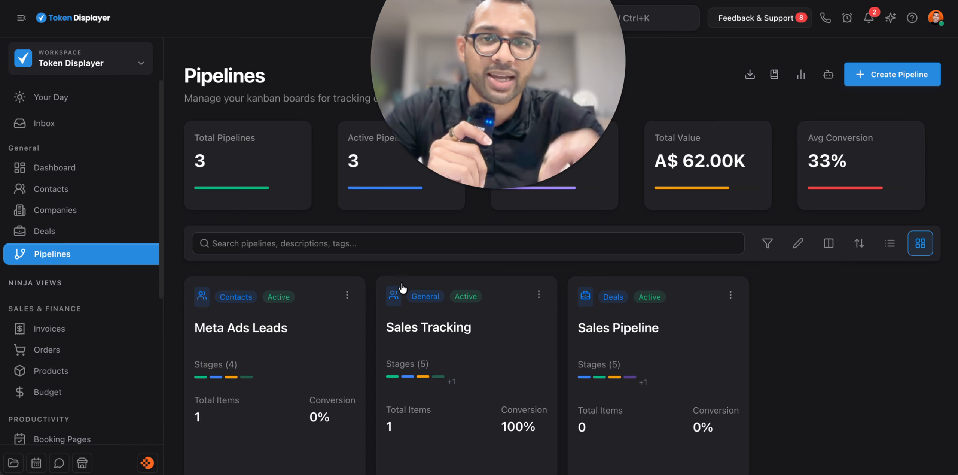
drag(539, 16, 201, 23)
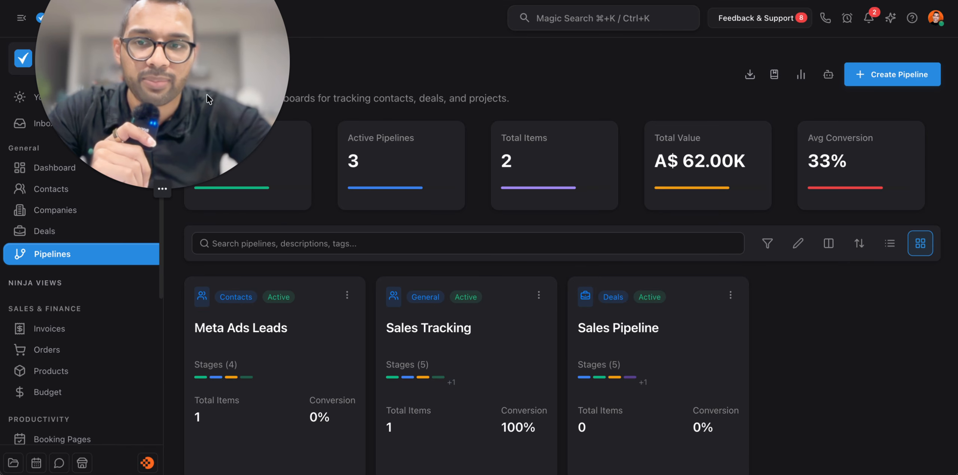
click(161, 191)
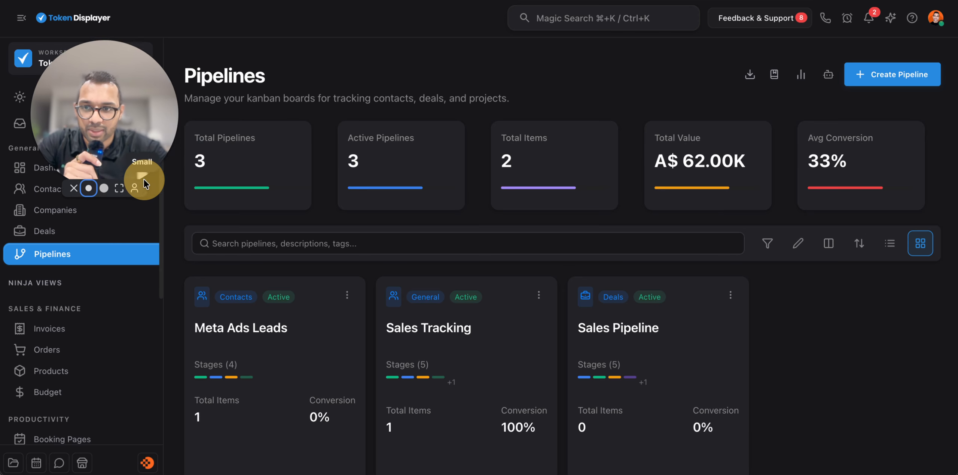
drag(139, 178, 128, 399)
click(104, 258)
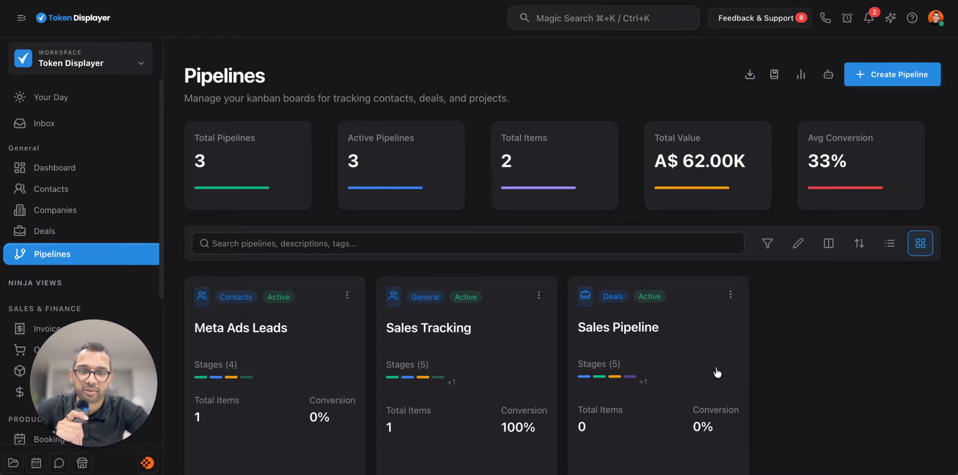
Open the Sales Tracking pipeline, examine its stages from New Leads to Lost, and return to the pipelines overview.
scroll(582, 364, down, 1)
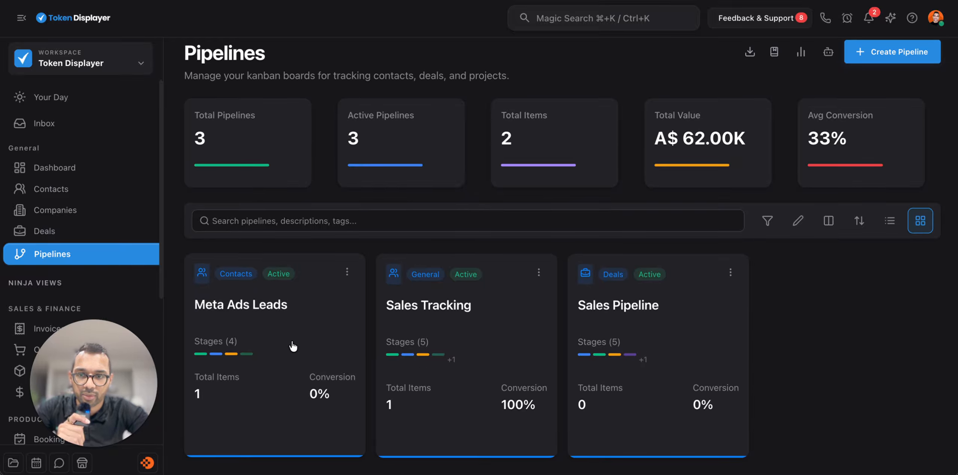
click(461, 343)
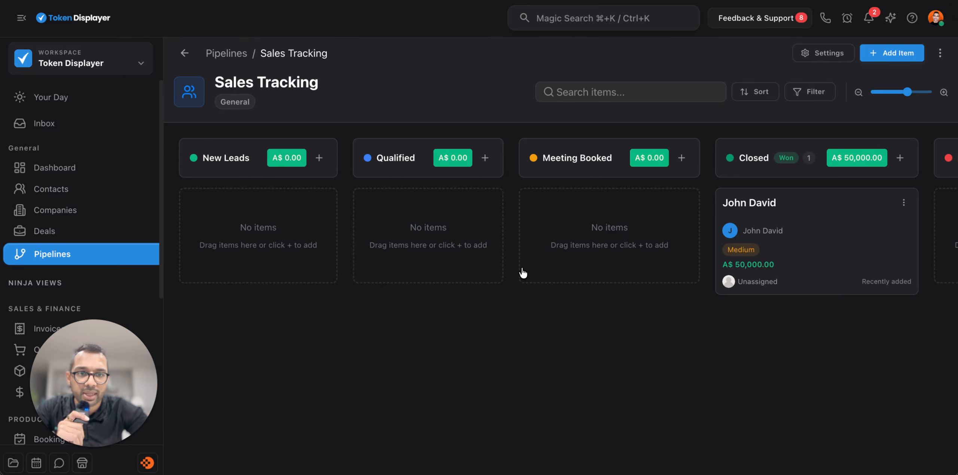
scroll(520, 274, right, 5)
scroll(520, 272, left, 5)
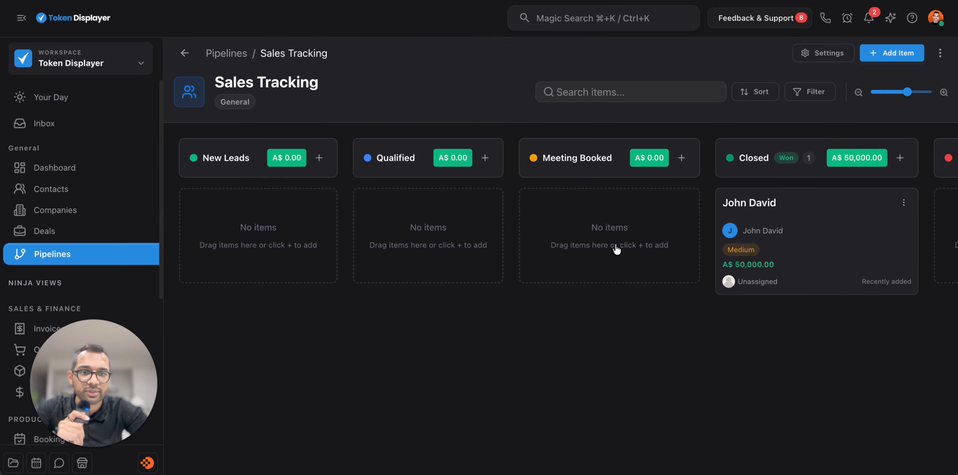
scroll(616, 249, right, 5)
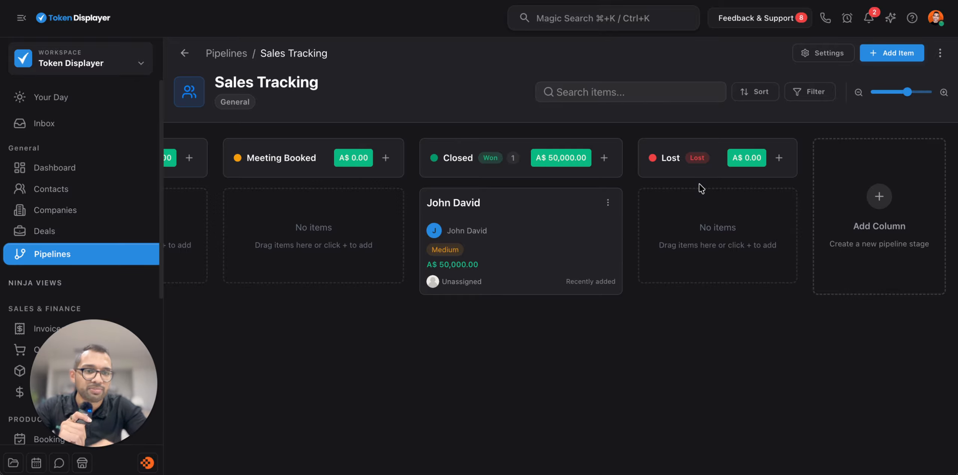
scroll(554, 242, left, 8)
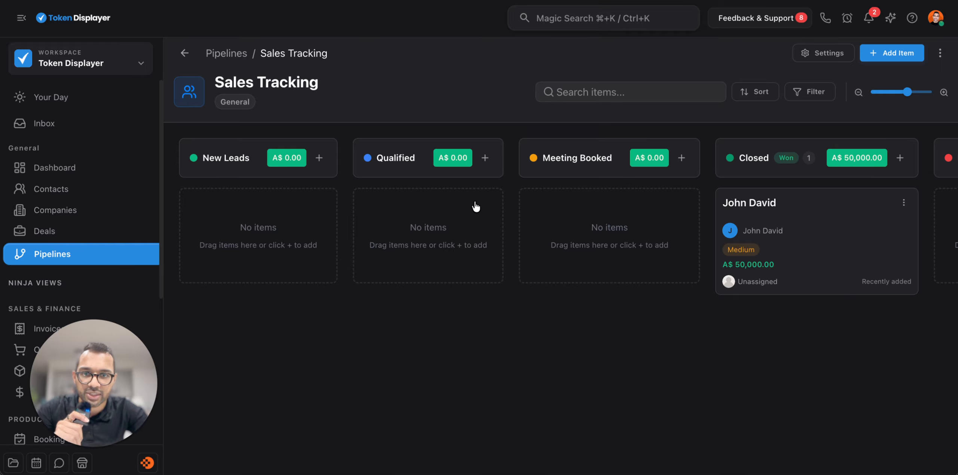
scroll(620, 246, right, 5)
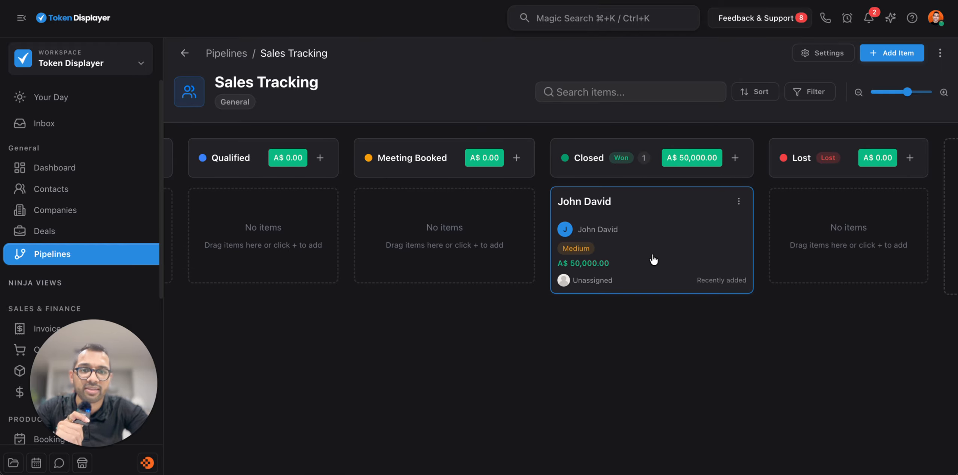
scroll(401, 284, left, 5)
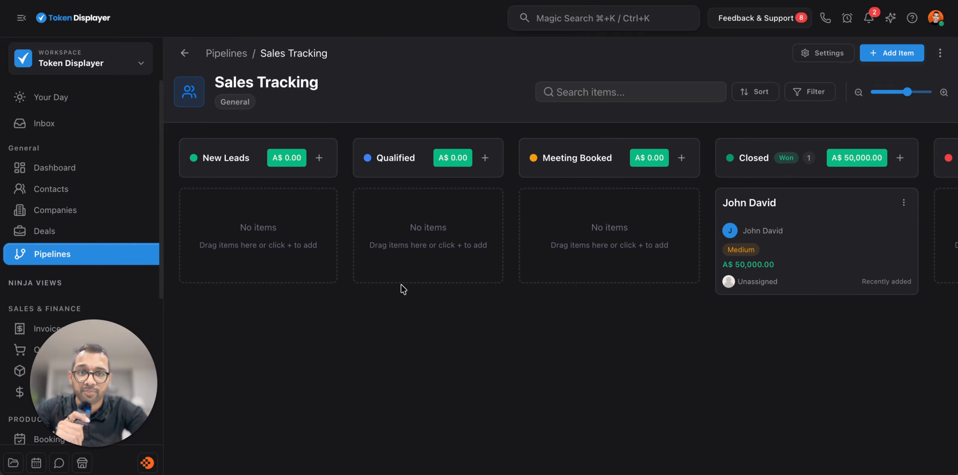
click(185, 53)
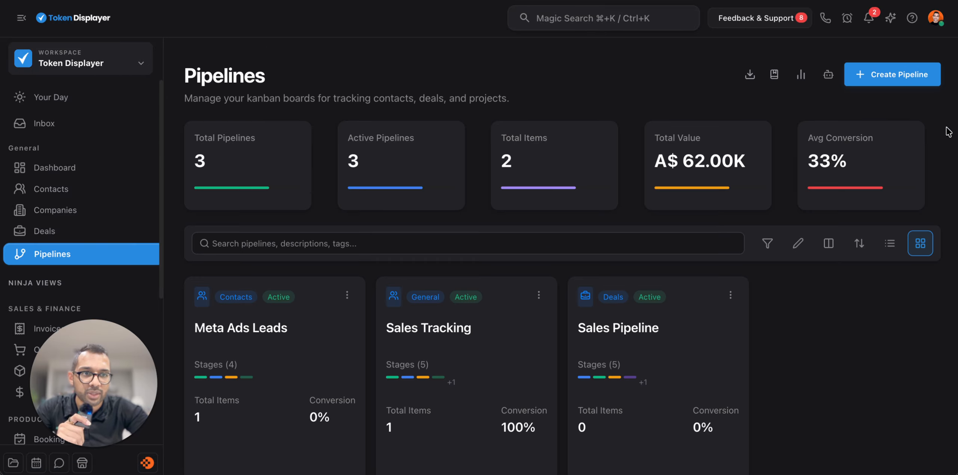
Start a new pipeline of type People and name it "Leads from IG".
click(904, 86)
click(904, 74)
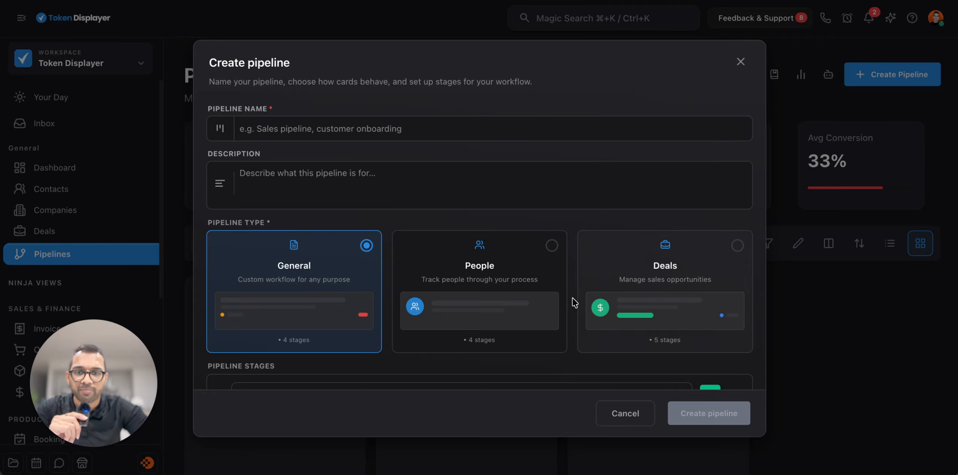
click(462, 308)
click(419, 127)
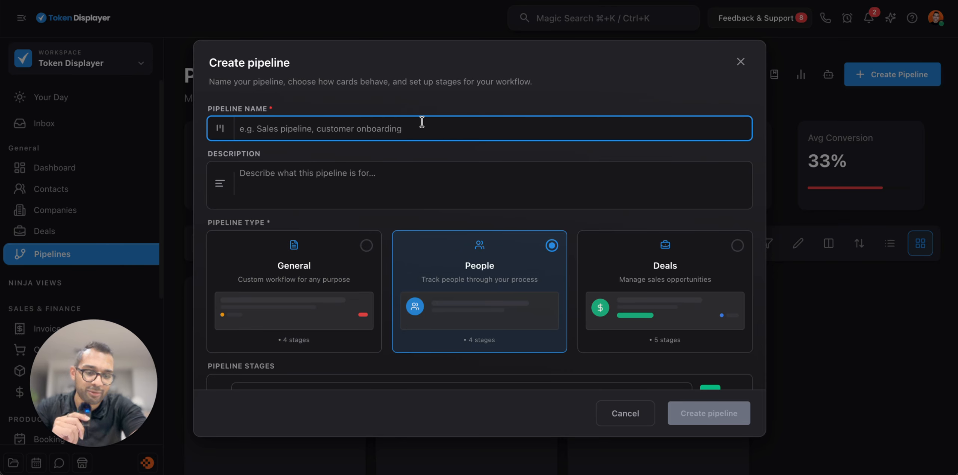
text(Lead)
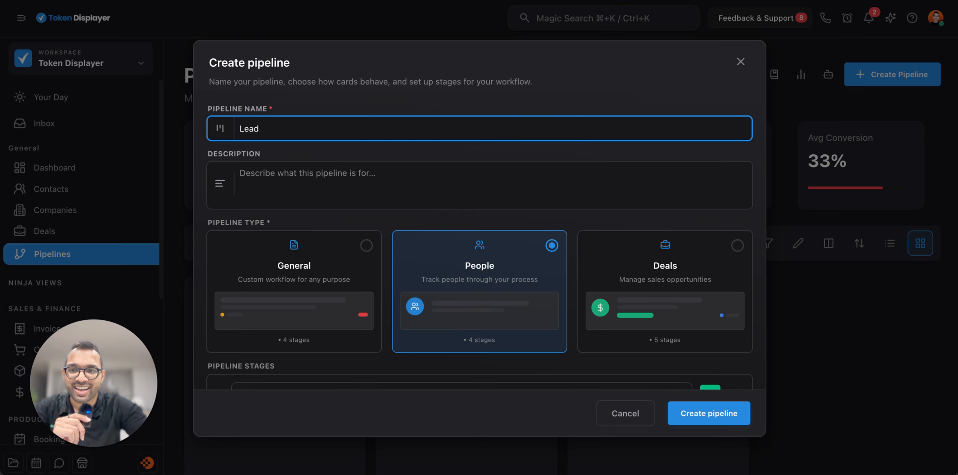
text(s from )
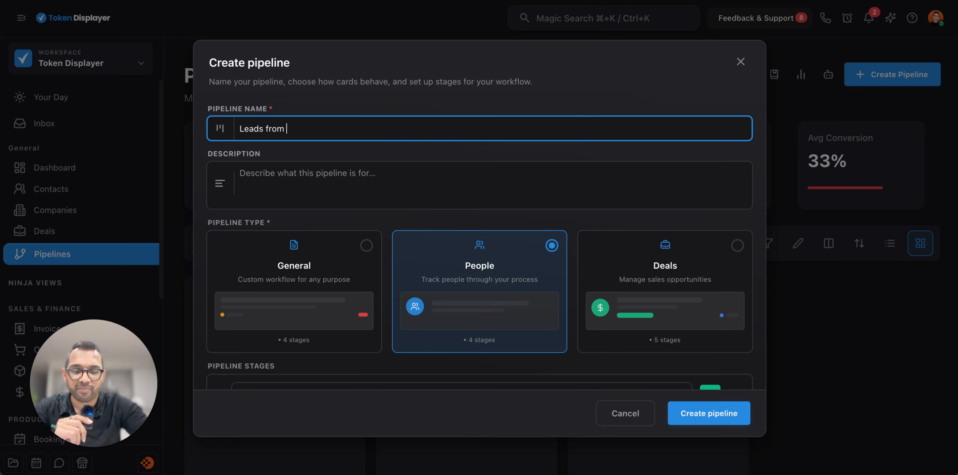
text(IG)
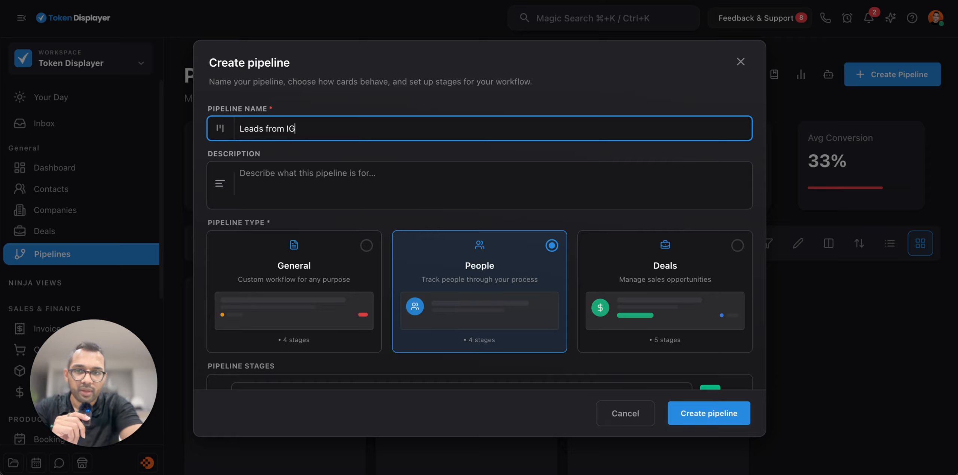
Review the default pipeline stages and create the Leads from IG pipeline with them.
scroll(656, 325, down, 7)
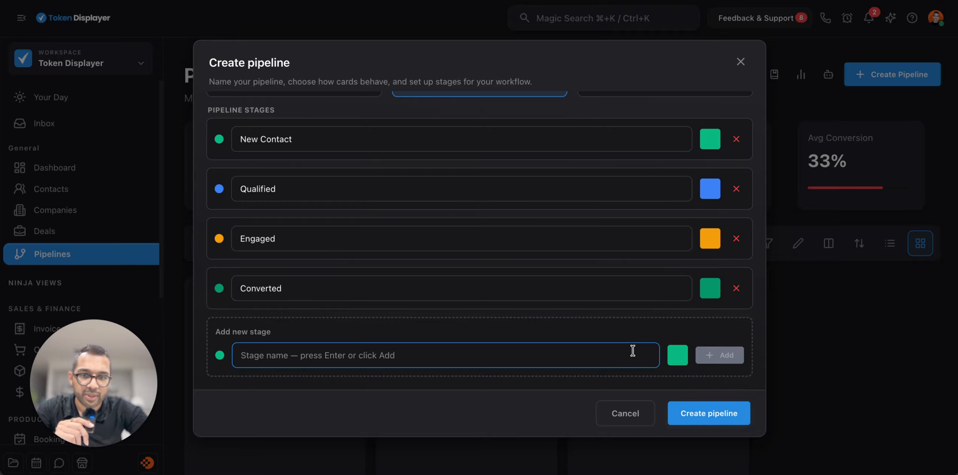
scroll(632, 350, up, 3)
scroll(708, 278, down, 3)
click(711, 416)
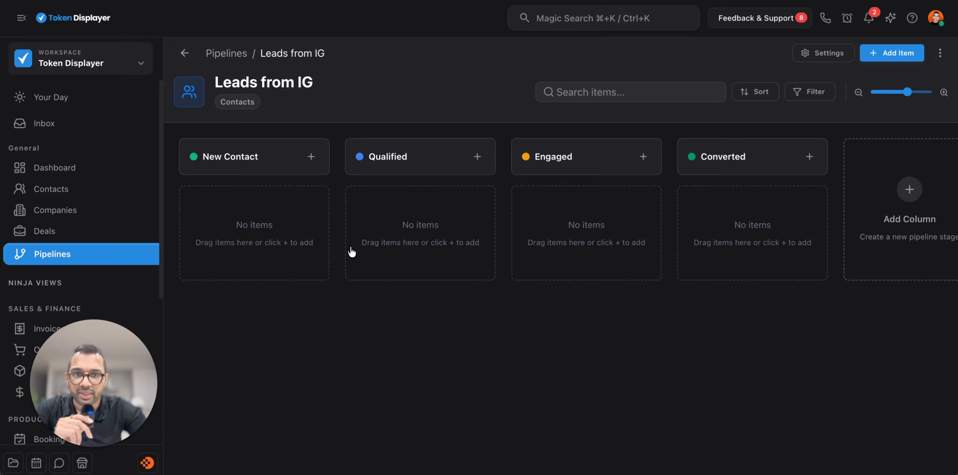
Rename the New Contact stage as "New Leads".
scroll(449, 224, right, 2)
scroll(561, 223, left, 2)
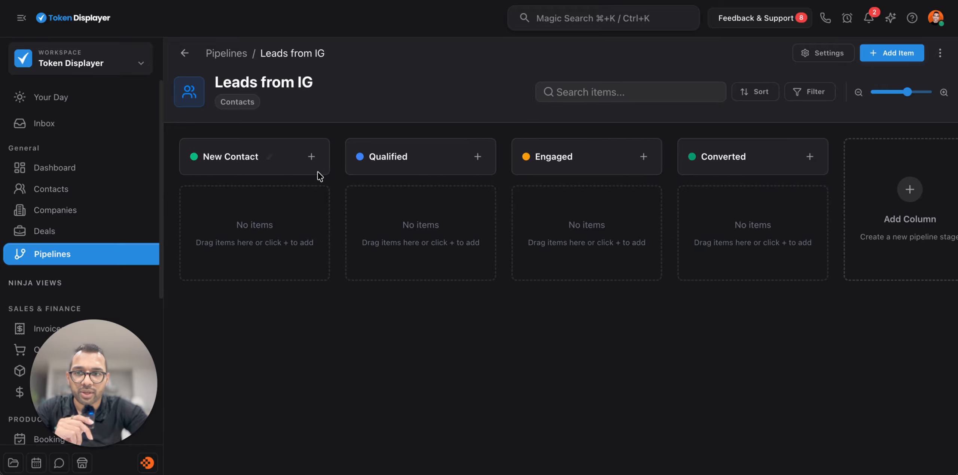
click(269, 158)
triple_click(273, 158)
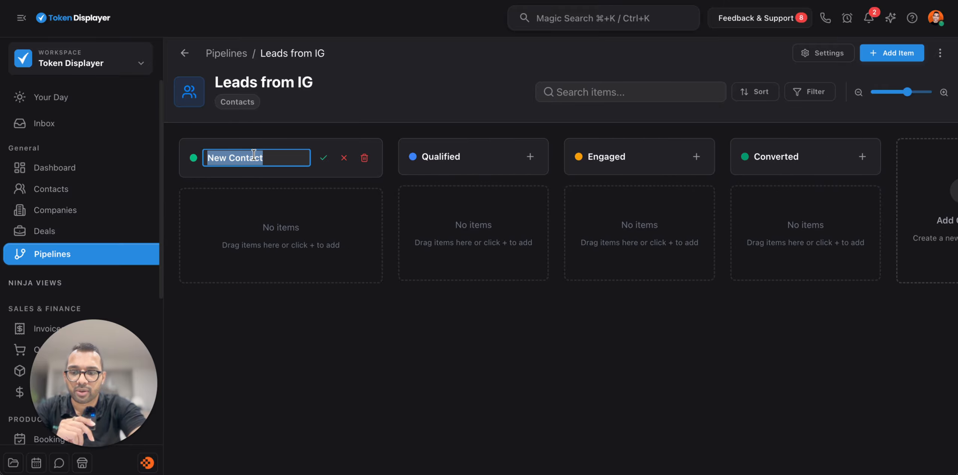
text(New)
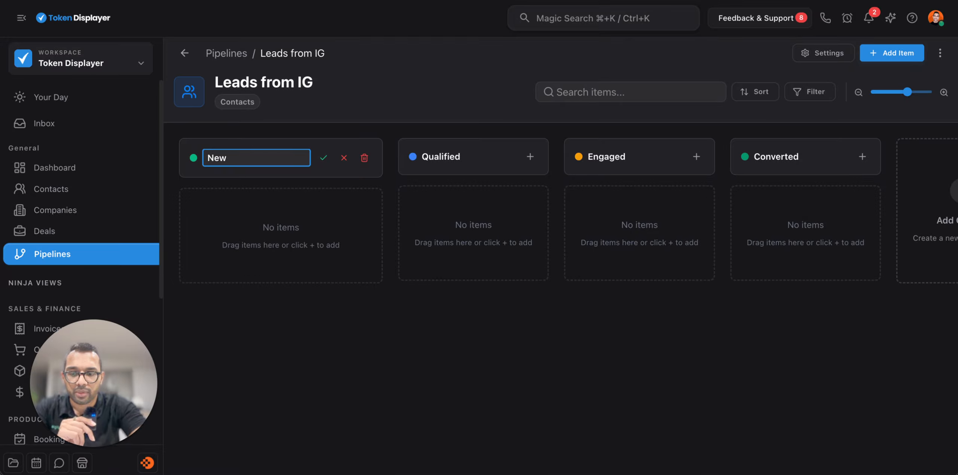
text(Leads)
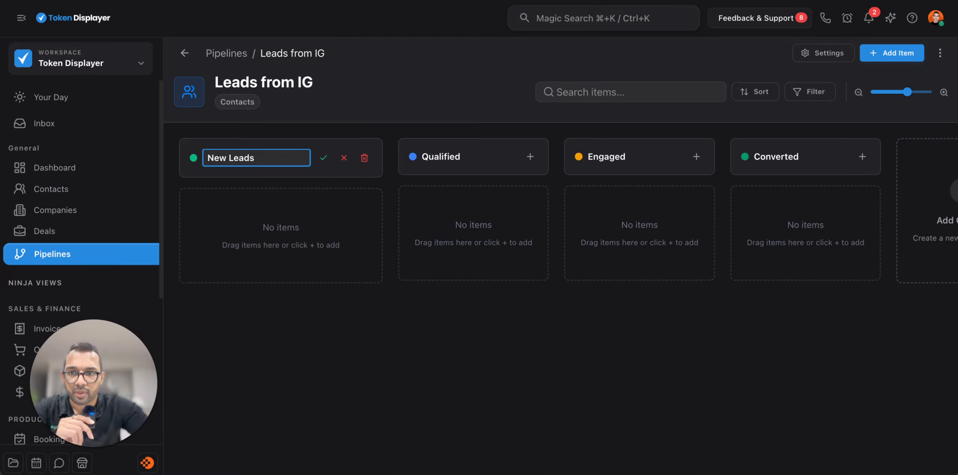
key(Return)
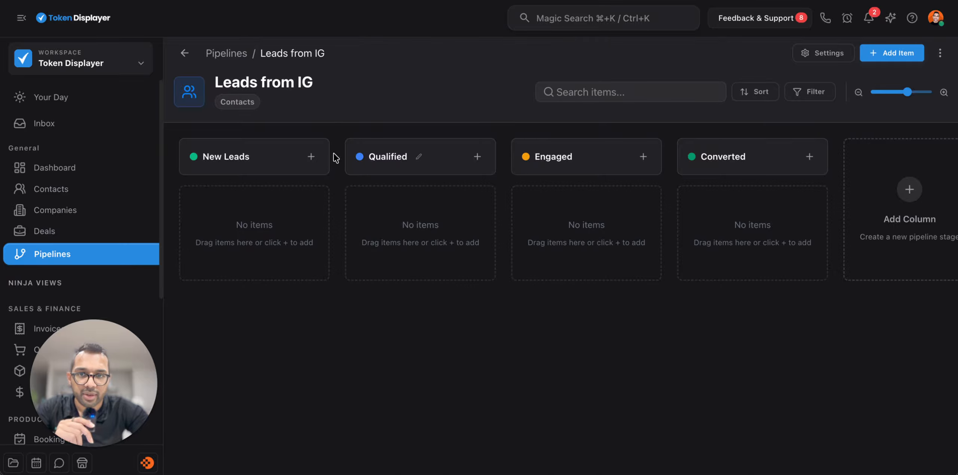
Change the New Leads stage colour to amber and save the stage.
click(261, 156)
click(193, 159)
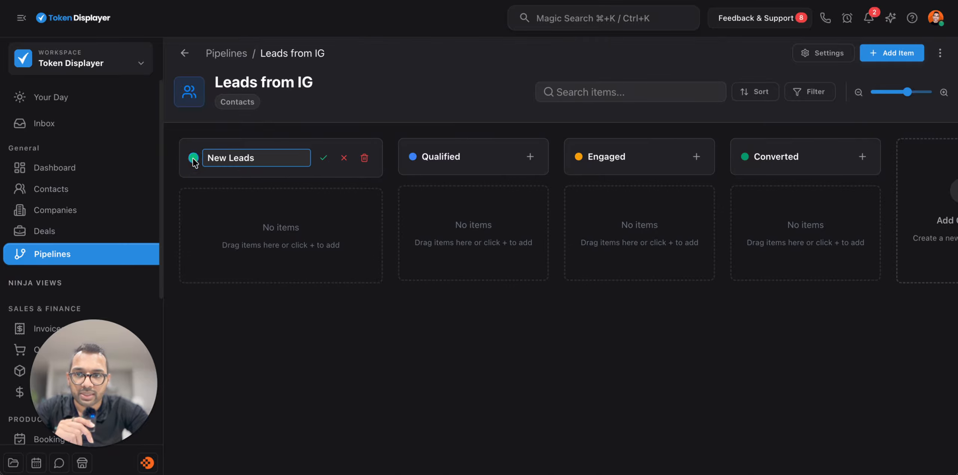
click(280, 192)
click(323, 158)
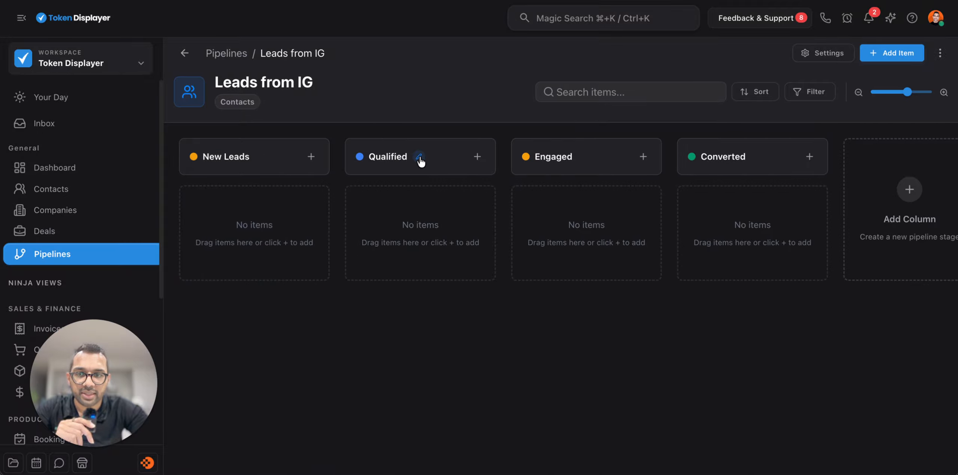
Change the Engaged stage's name to "Meeting booked".
scroll(420, 157, right, 1)
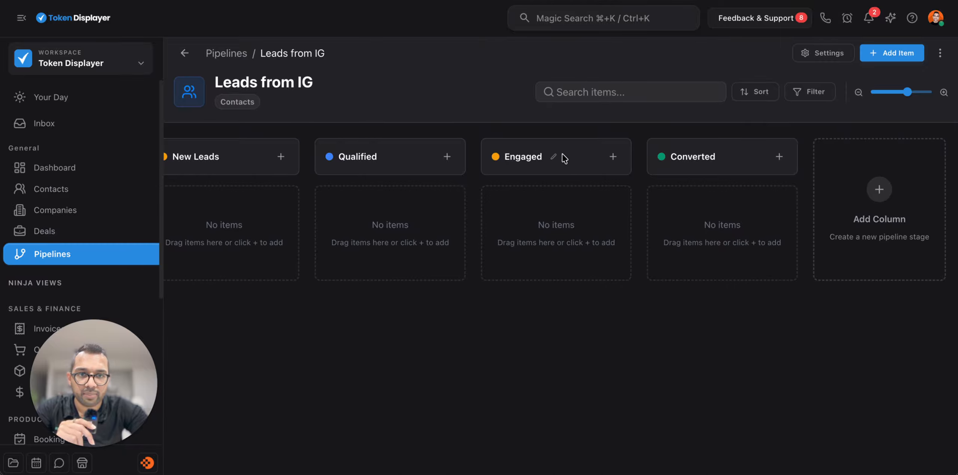
click(553, 156)
double_click(535, 156)
text(M)
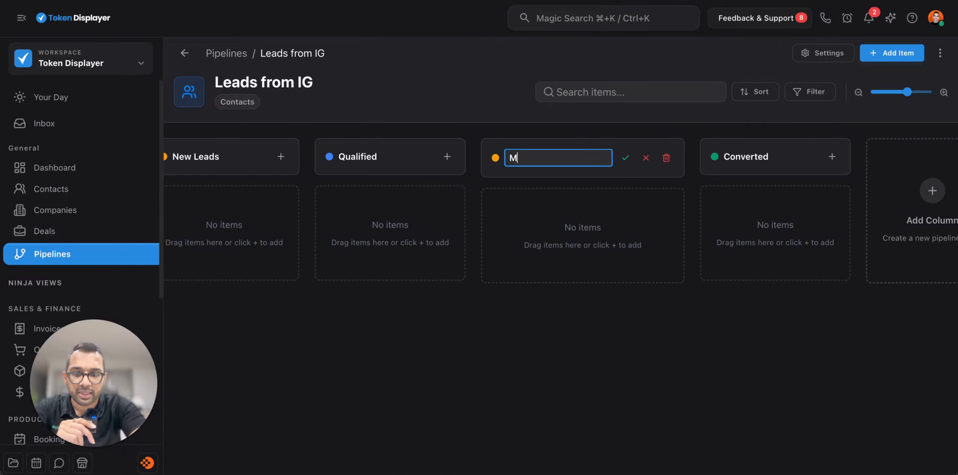
text(eeting boo)
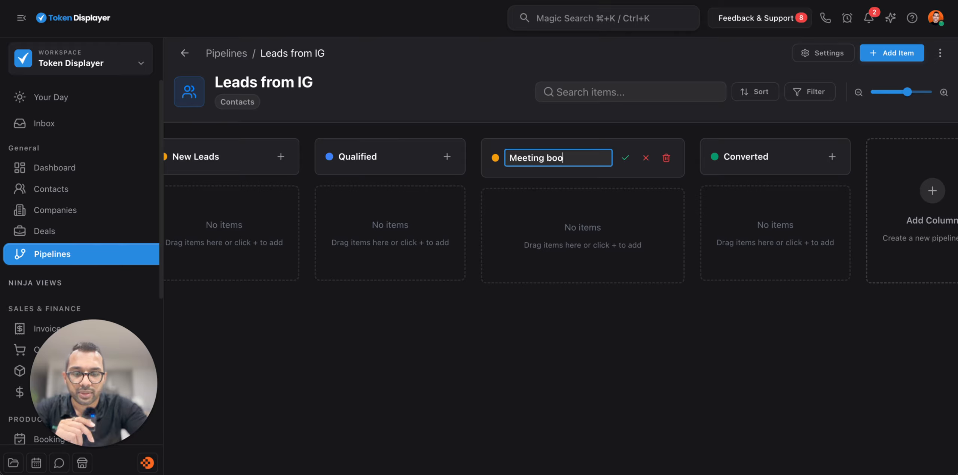
text(ked)
Set the Meeting booked stage's colour to pink and save the stage.
click(493, 159)
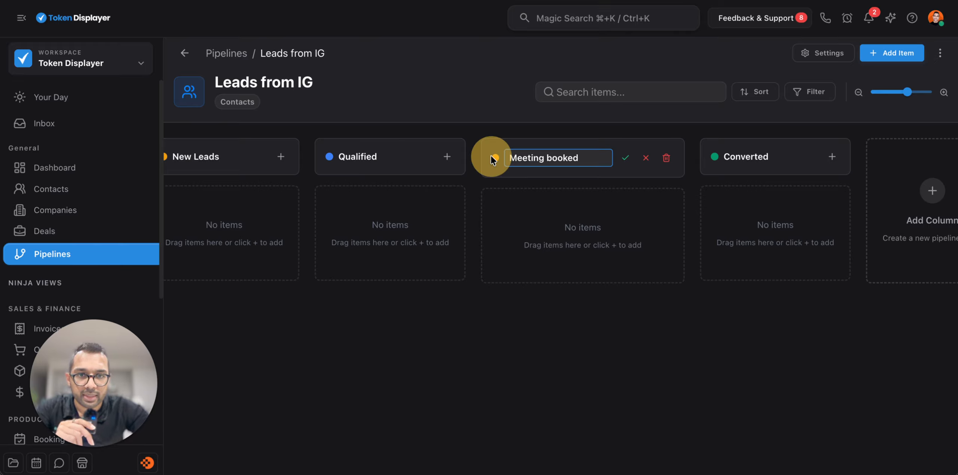
click(513, 188)
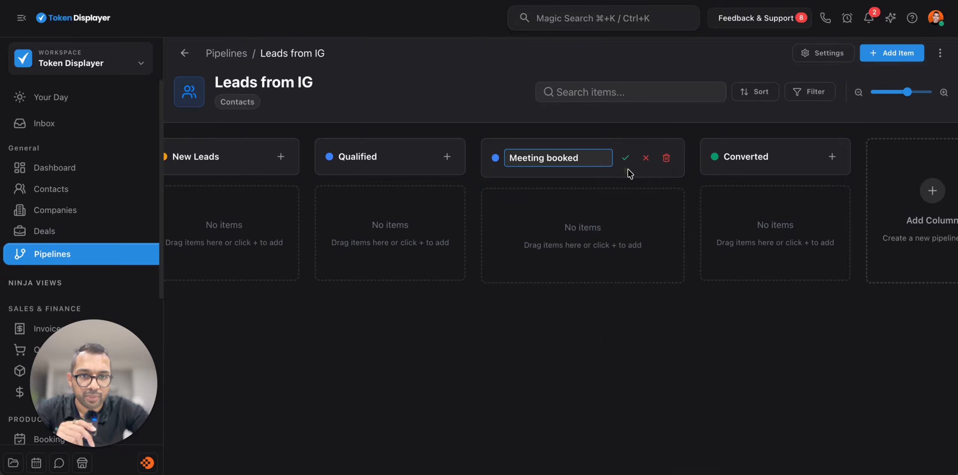
click(495, 158)
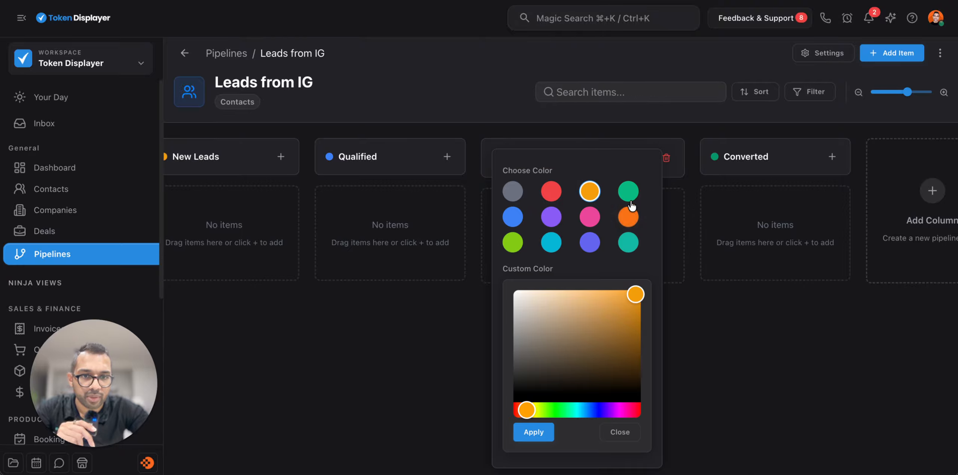
click(590, 219)
click(629, 156)
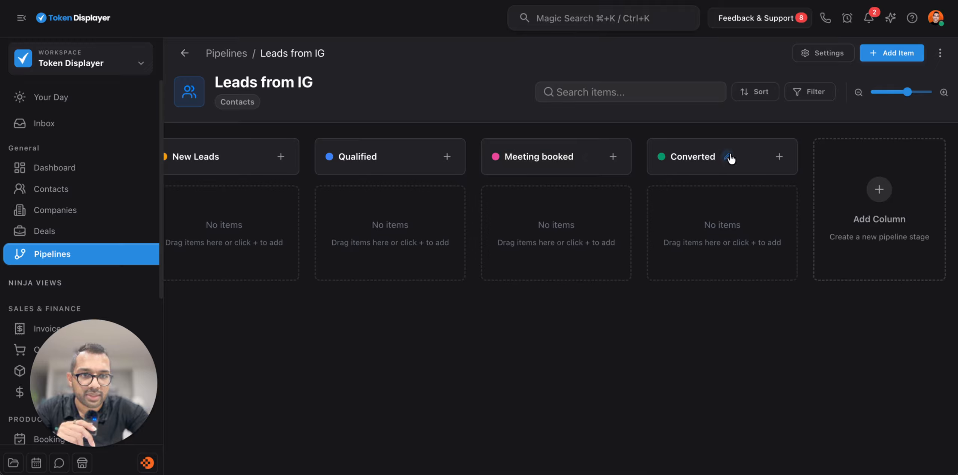
Add a new stage after Converted and name it "Unqualified".
click(879, 189)
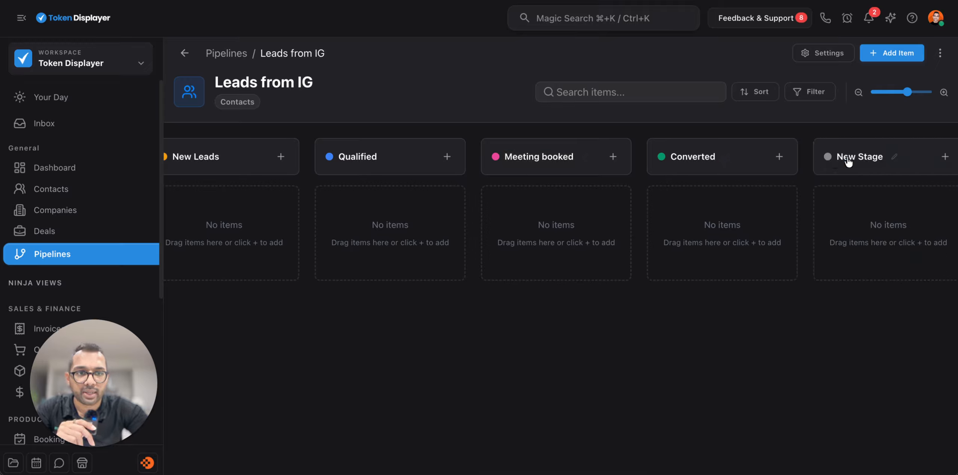
double_click(857, 156)
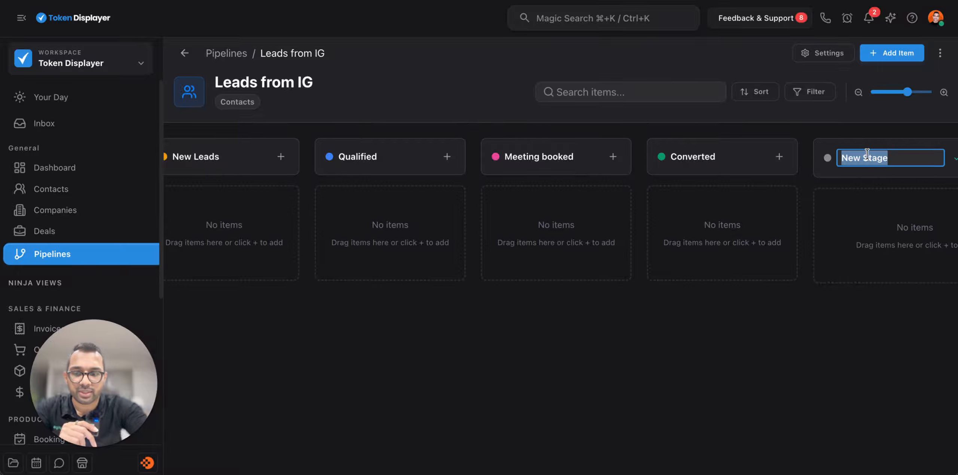
text(U)
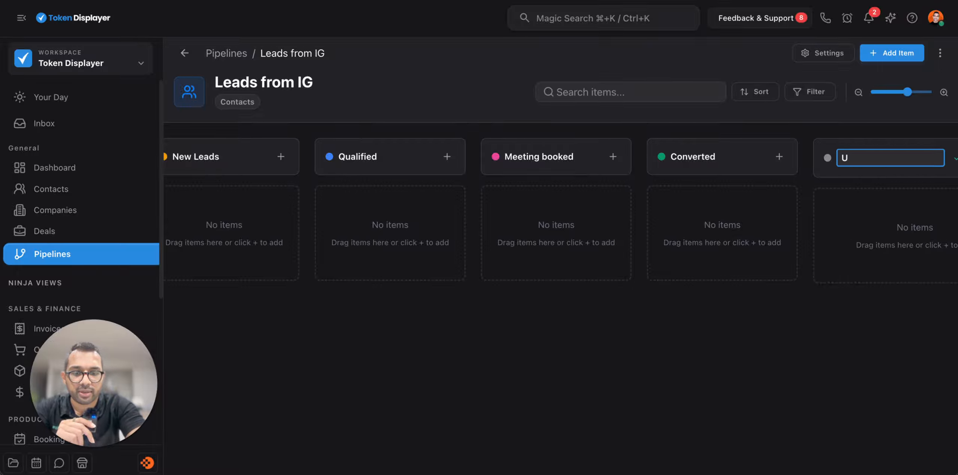
text(nqua)
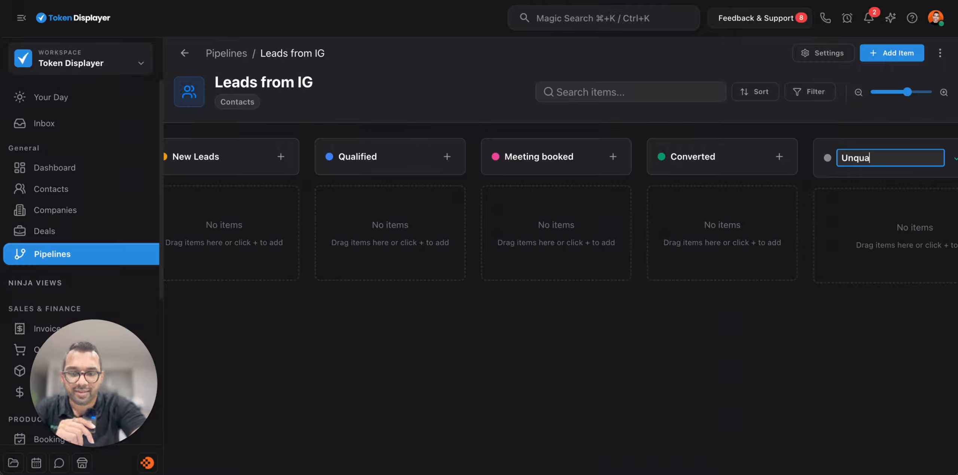
text(lidied)
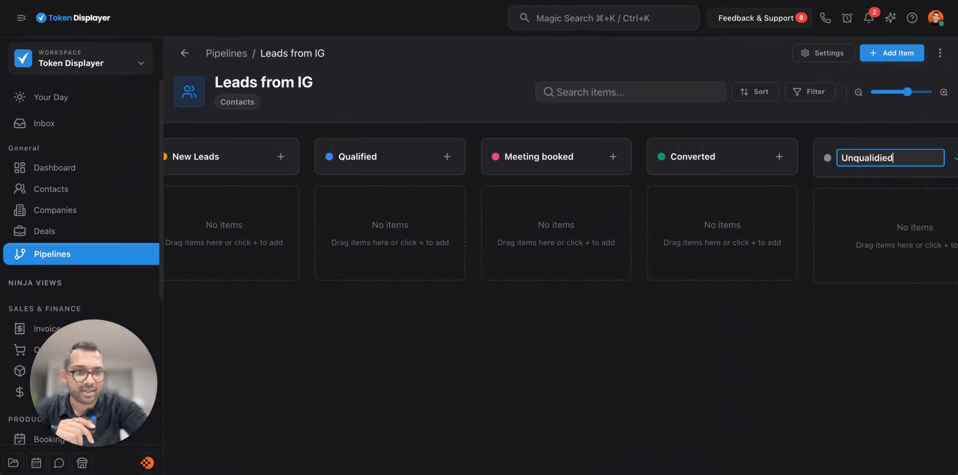
key(BackSpace)
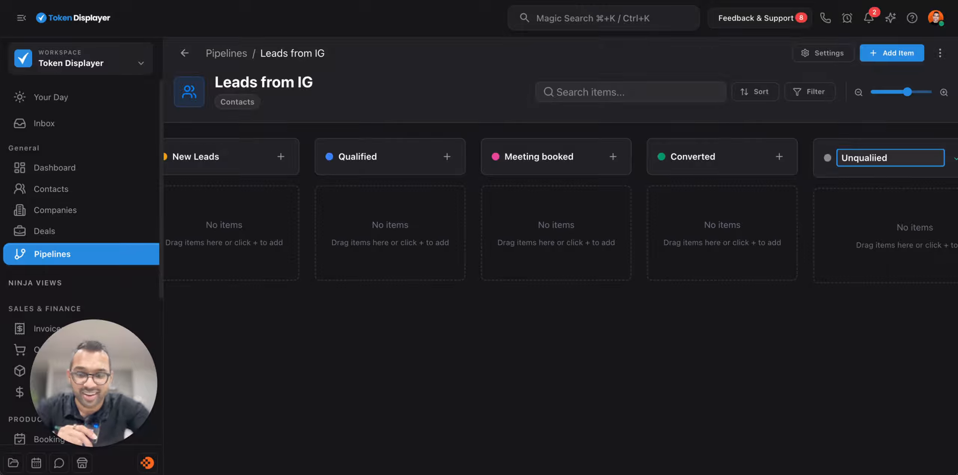
text(f)
Set the Unqualified stage's colour to red and save the stage.
click(828, 158)
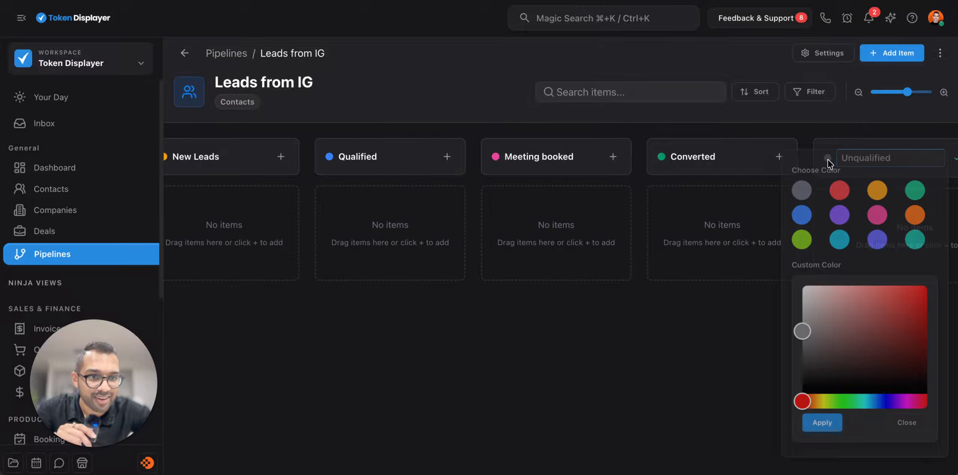
click(839, 189)
scroll(884, 161, right, 3)
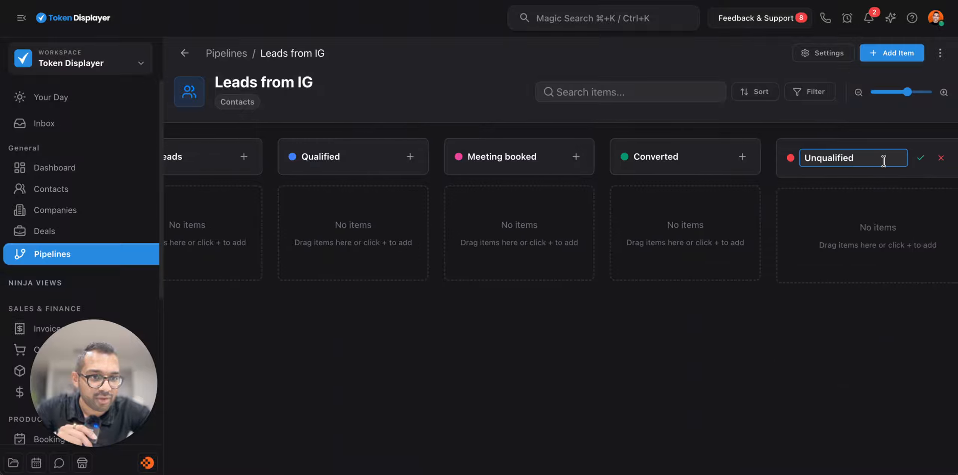
click(898, 160)
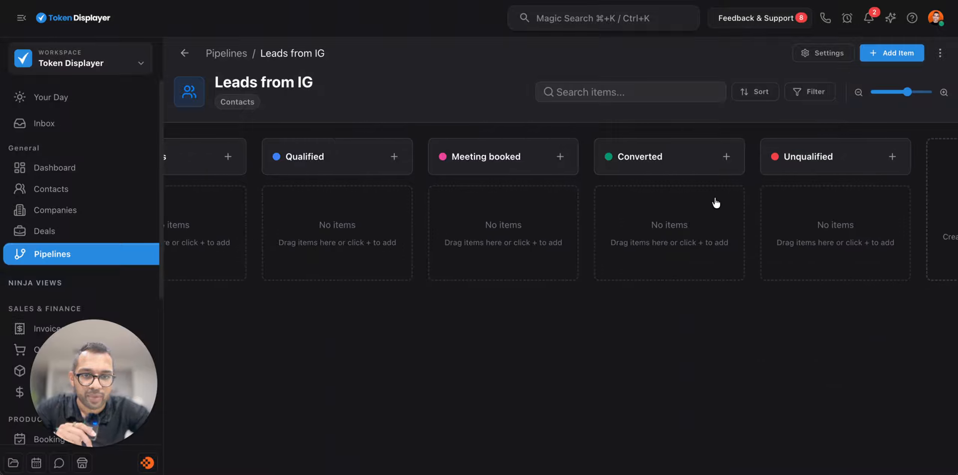
In the pipeline's stage settings, mark Converted as the Won stage and Unqualified as the Lost stage.
scroll(715, 203, left, 3)
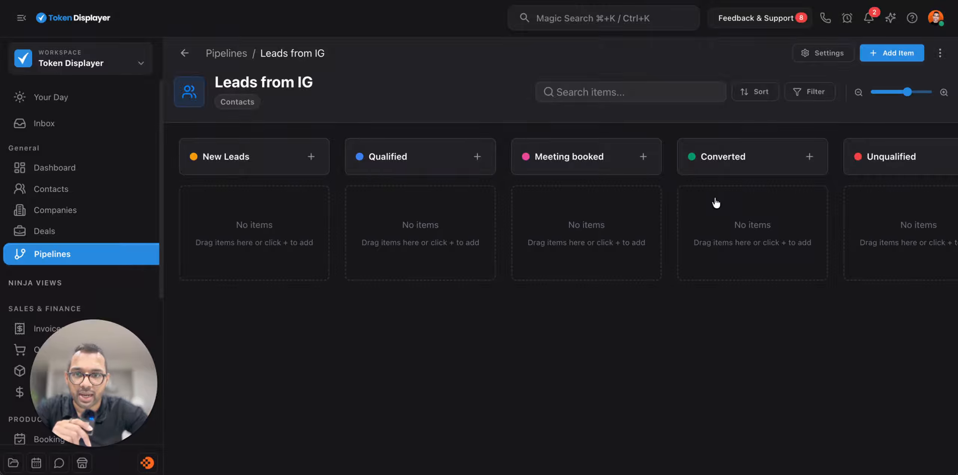
click(828, 55)
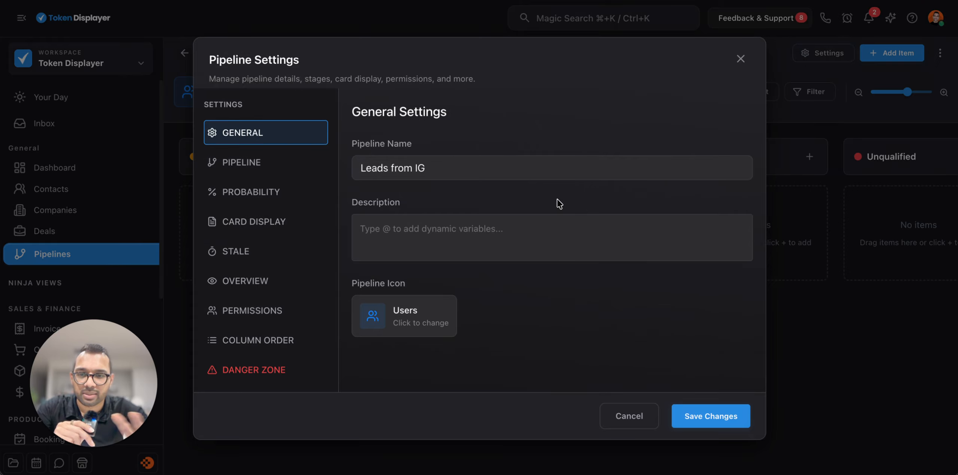
click(261, 164)
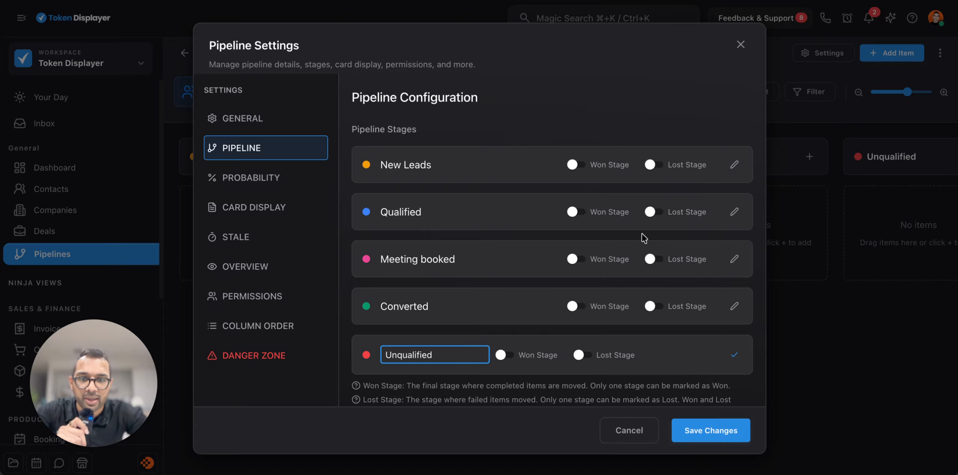
click(555, 96)
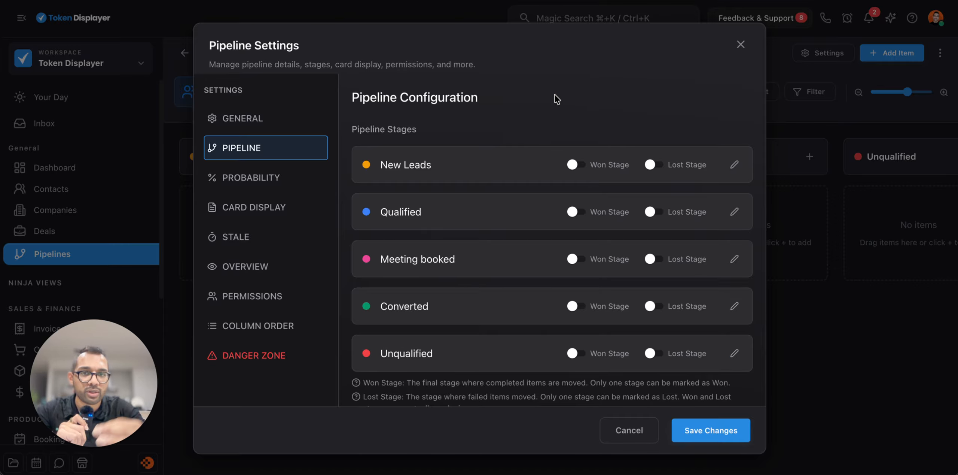
scroll(553, 191, down, 1)
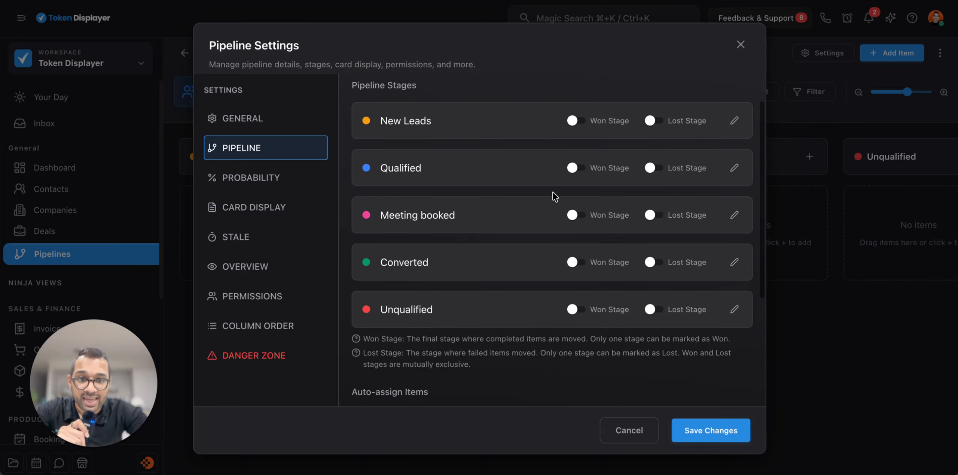
click(576, 262)
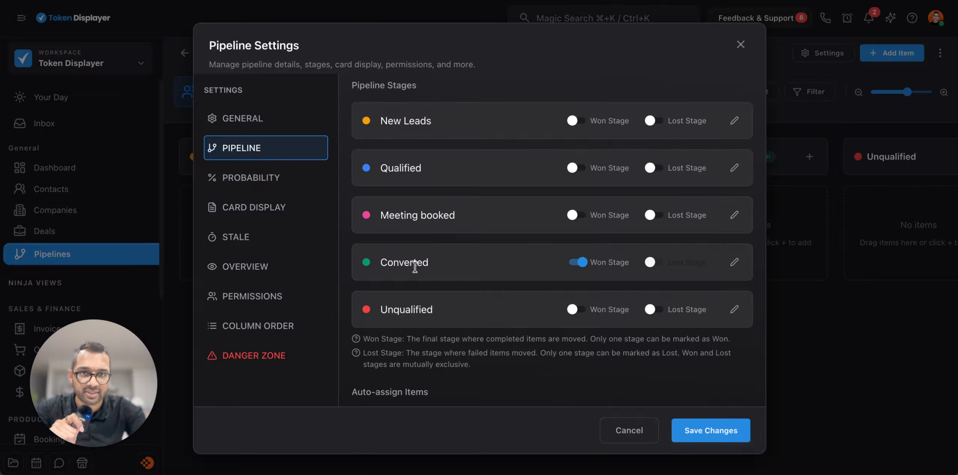
scroll(497, 279, down, 2)
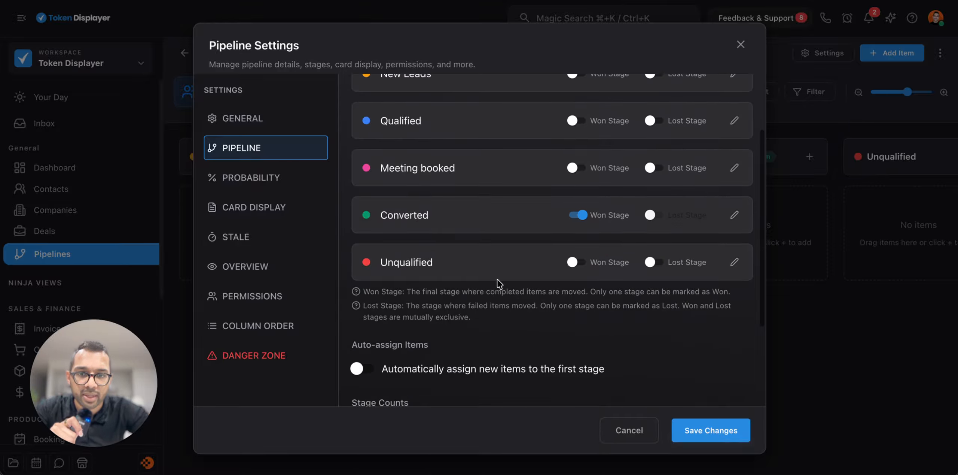
click(659, 262)
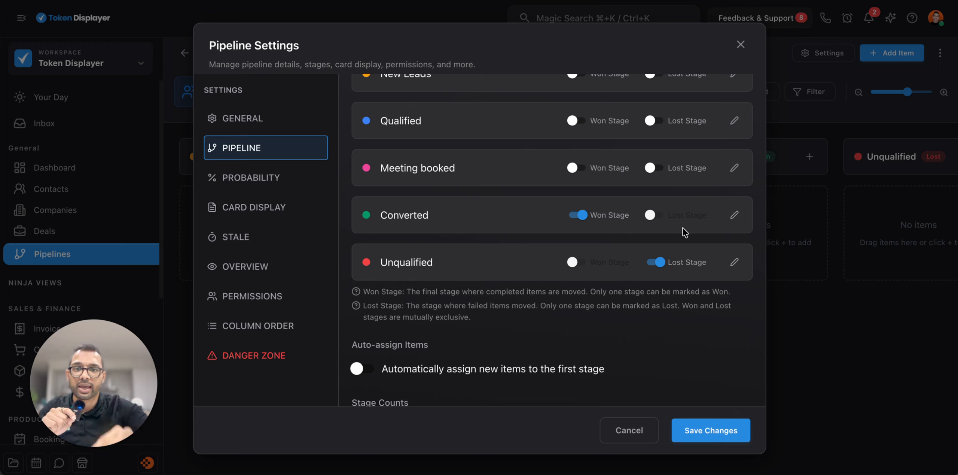
Turn on item counts next to stage names and the total value of items in each stage.
scroll(600, 308, down, 2)
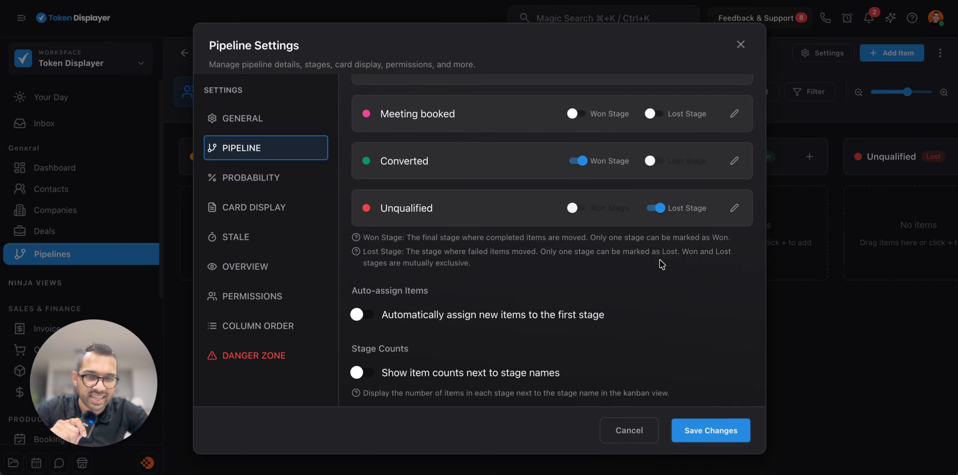
scroll(539, 318, down, 3)
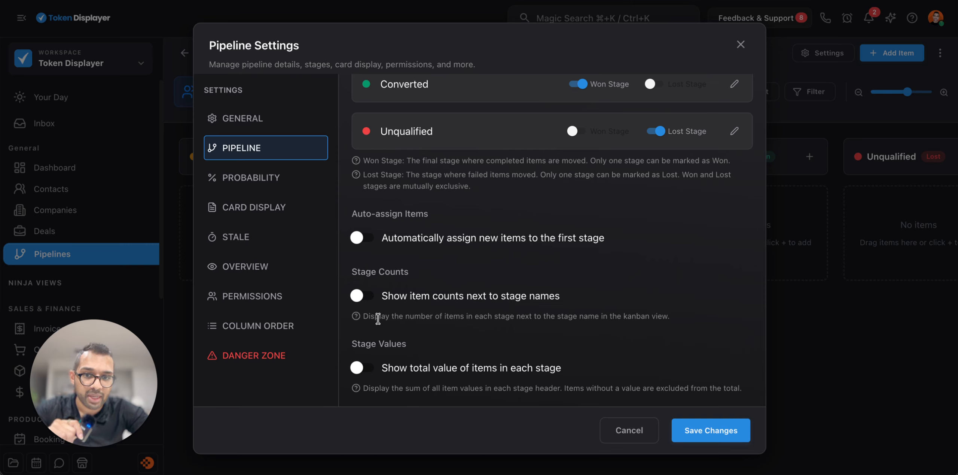
click(375, 299)
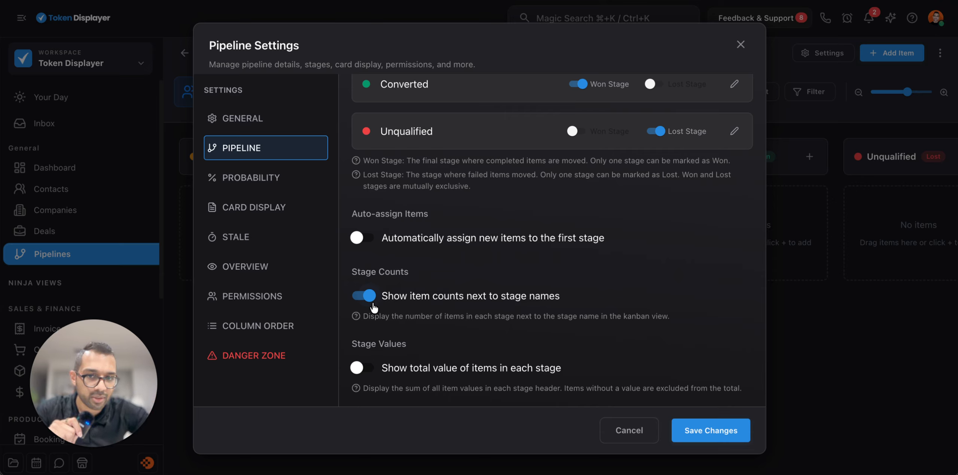
click(369, 368)
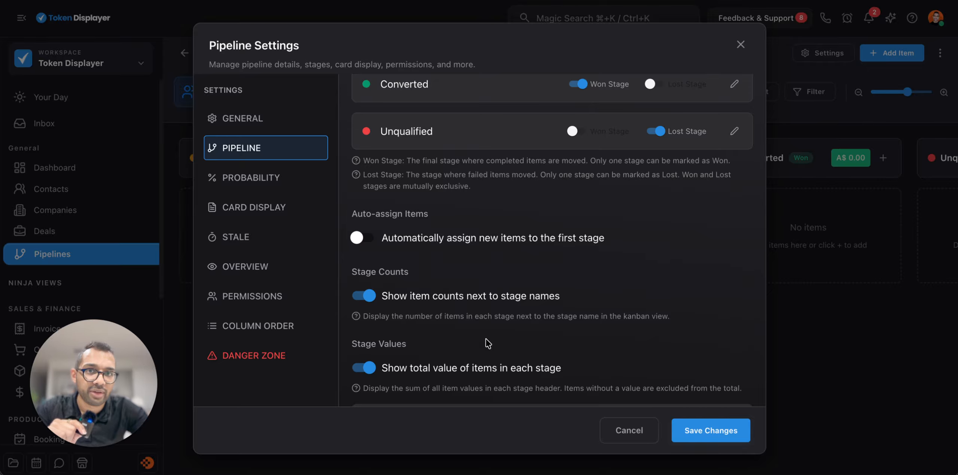
scroll(437, 341, down, 2)
scroll(435, 337, down, 2)
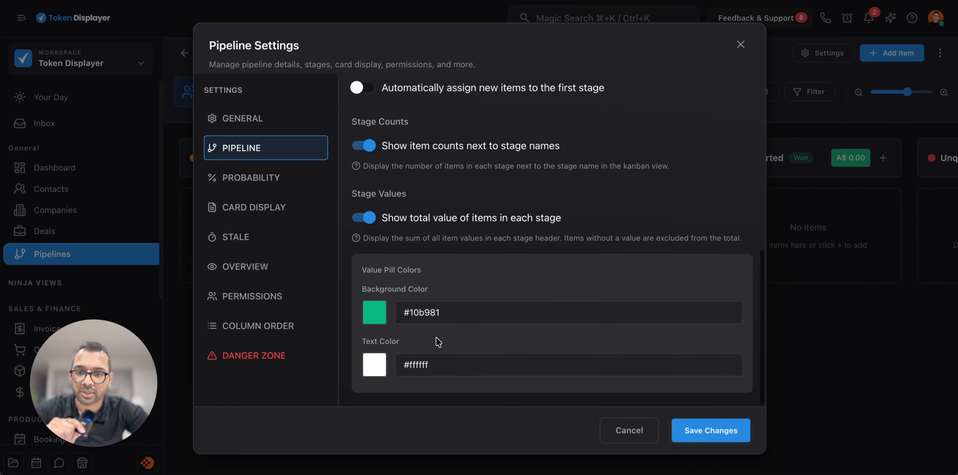
Enable weighted value in the pipeline's probability settings.
click(280, 178)
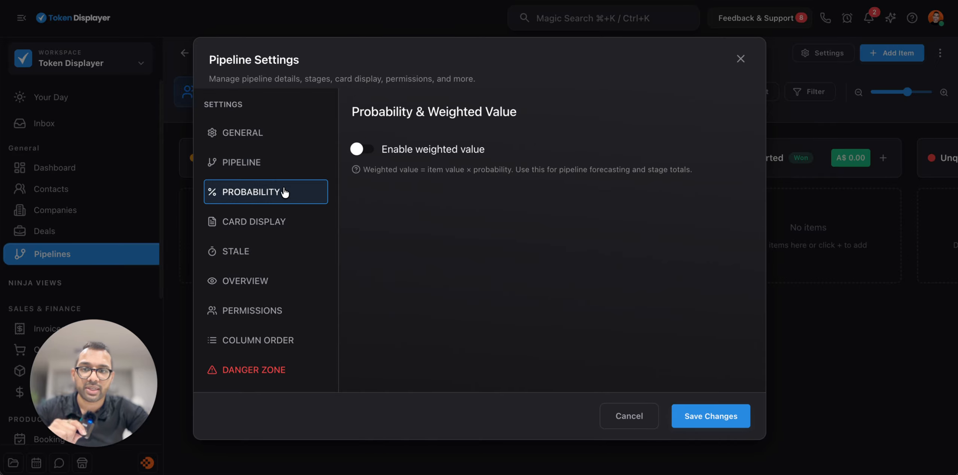
click(370, 153)
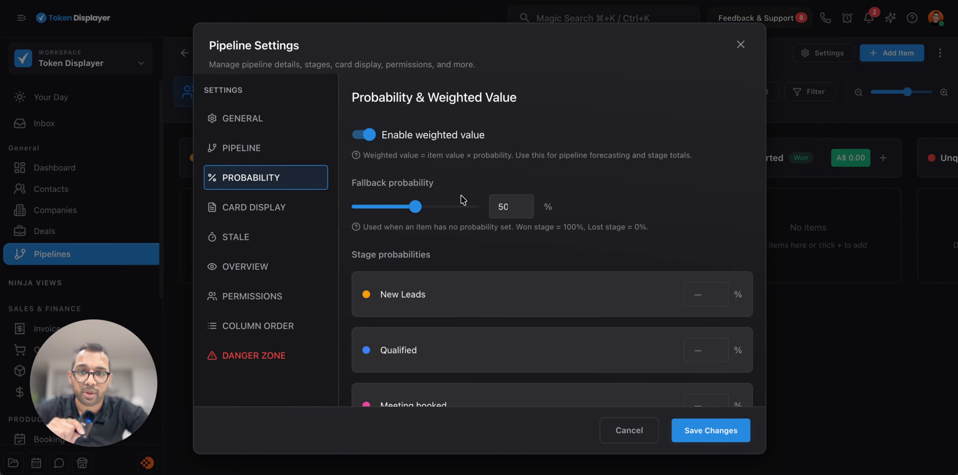
scroll(464, 208, down, 3)
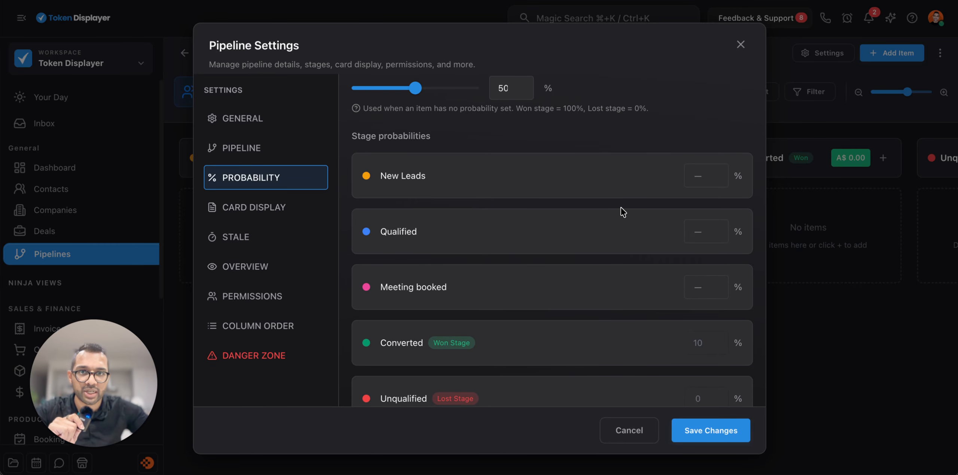
Set the stage probabilities to 5% for New Leads, 20% for Qualified and 40% for Meeting booked.
click(691, 175)
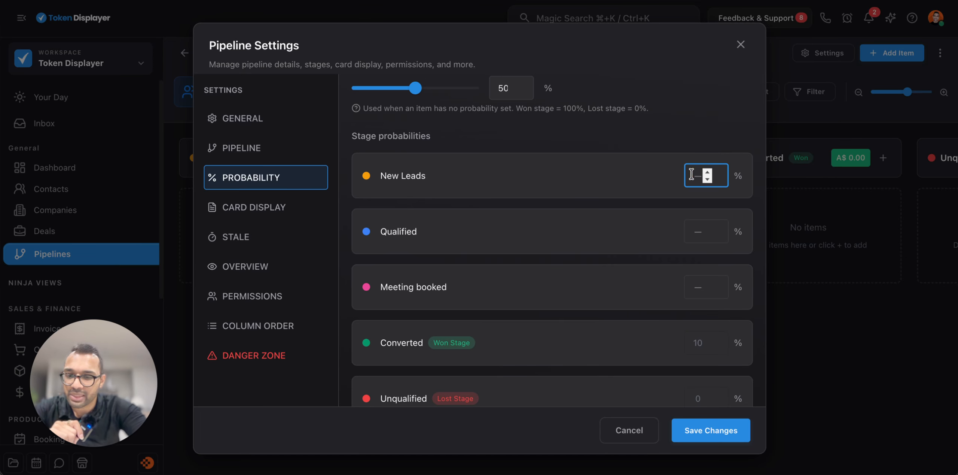
text(5)
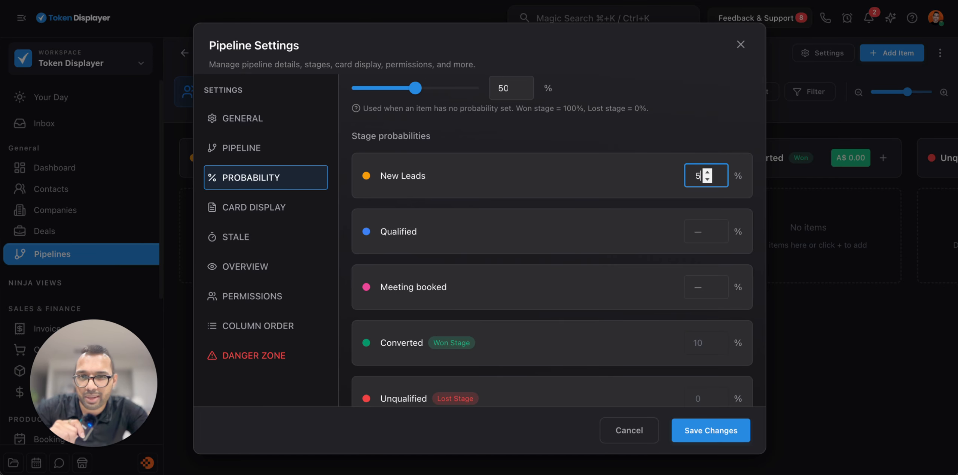
click(687, 231)
text(20)
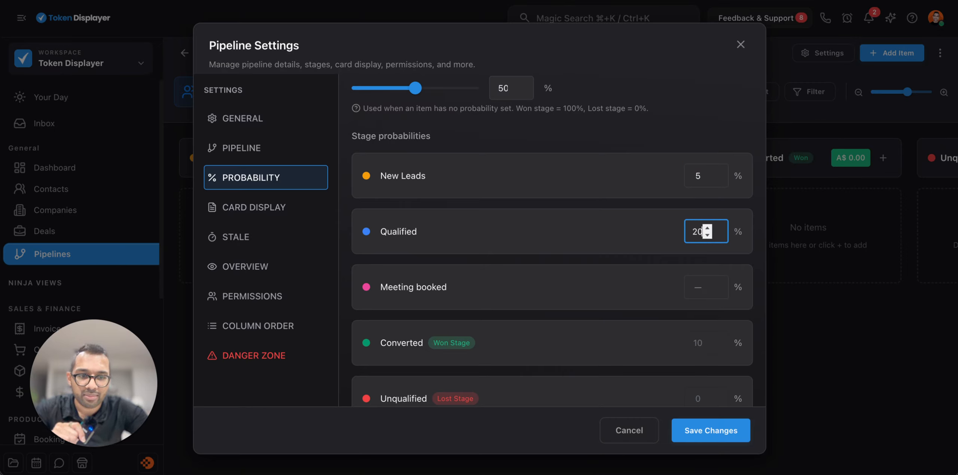
click(698, 285)
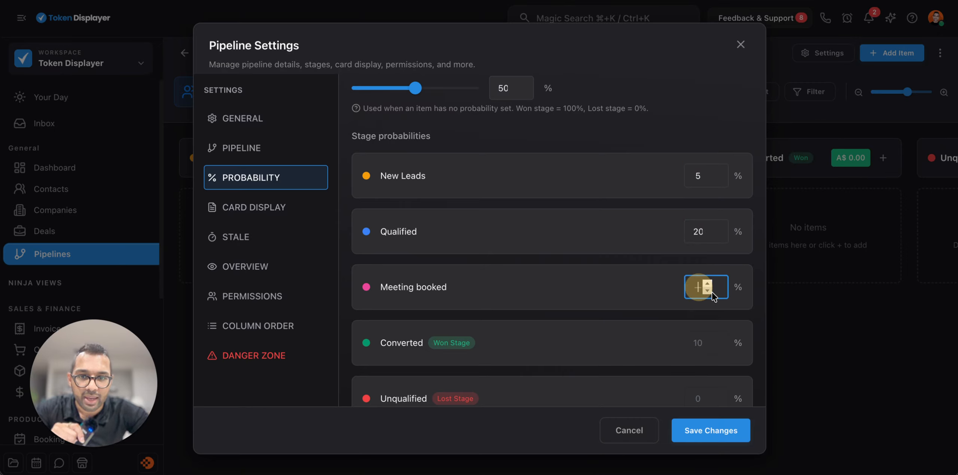
text(4)
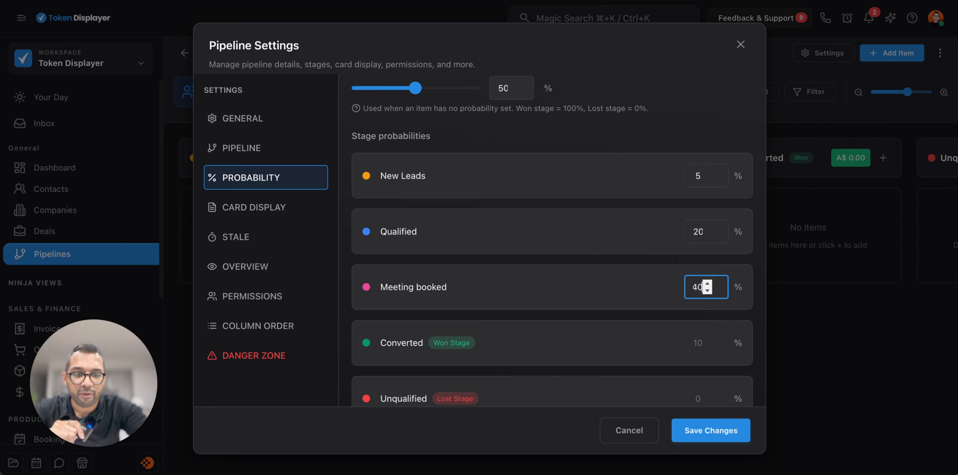
text(0)
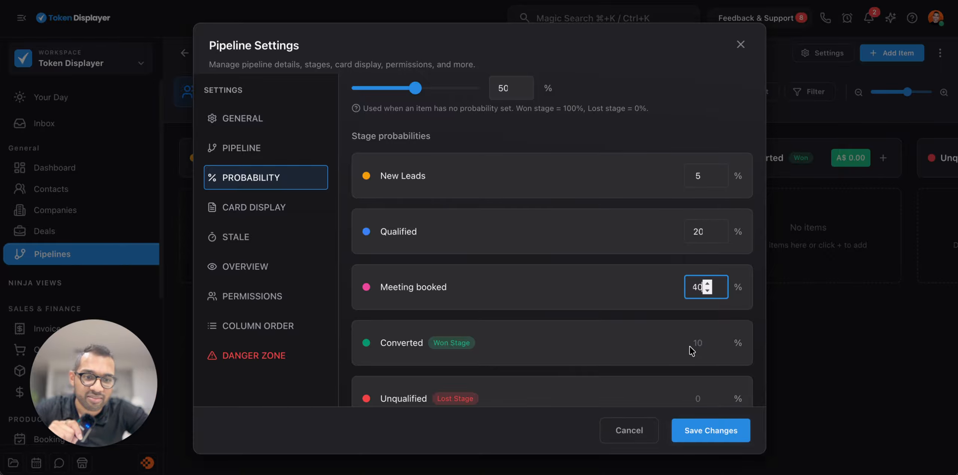
scroll(633, 291, down, 2)
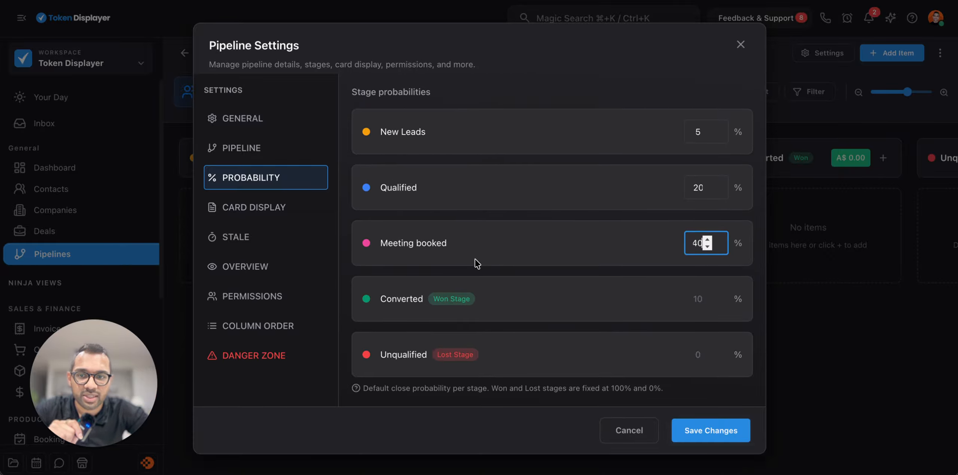
Preview the card display by switching description, subtitle, assigned person, last activity and avatar off and back on.
click(267, 208)
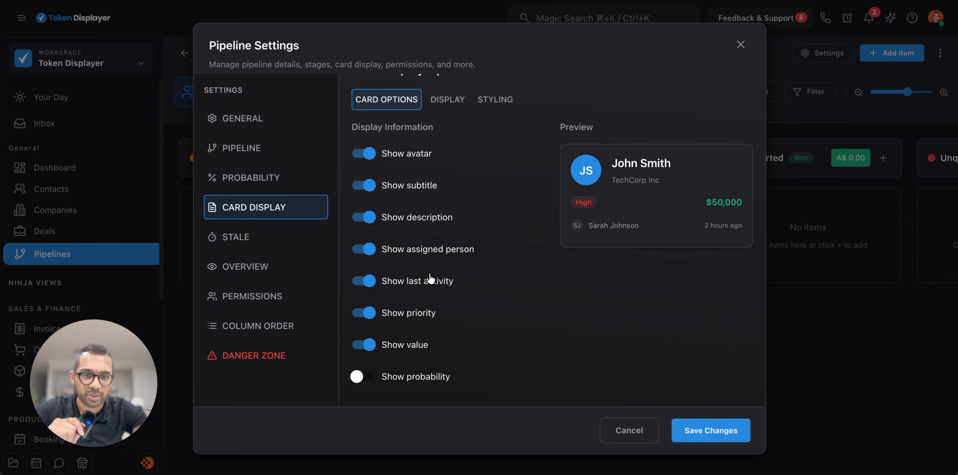
click(369, 221)
click(369, 220)
click(368, 191)
click(368, 191)
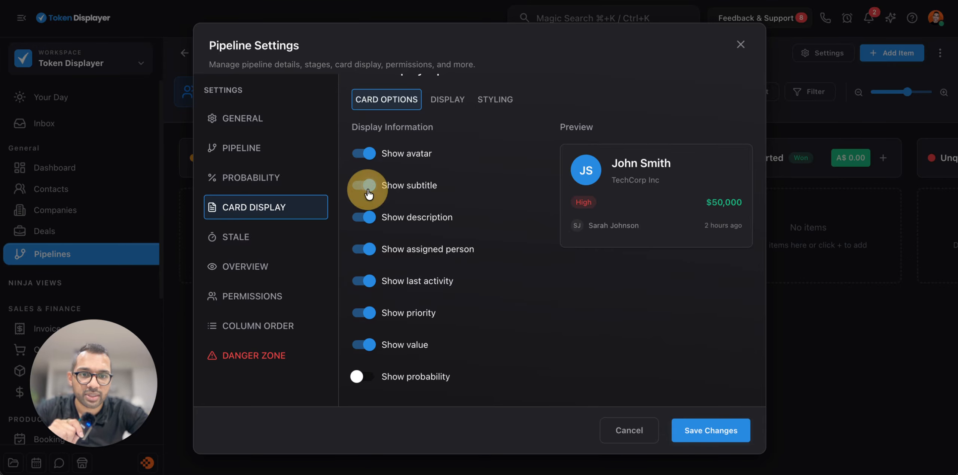
click(369, 250)
click(369, 250)
click(370, 284)
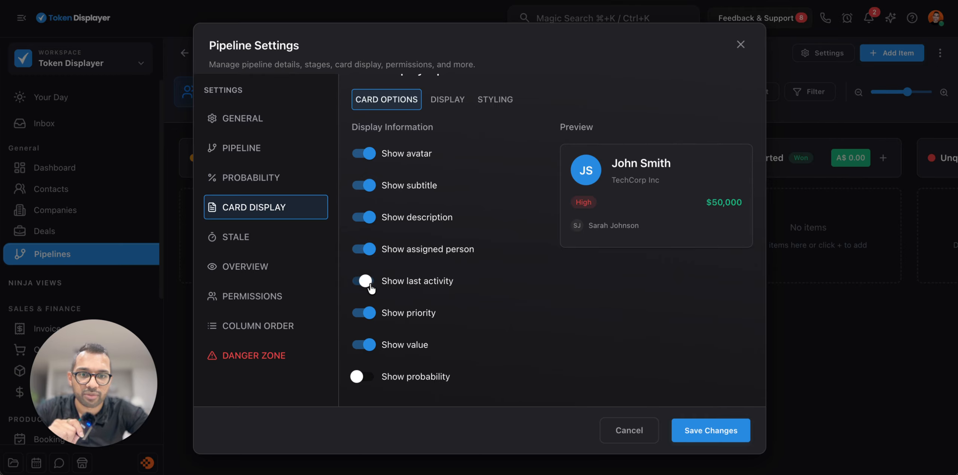
click(370, 283)
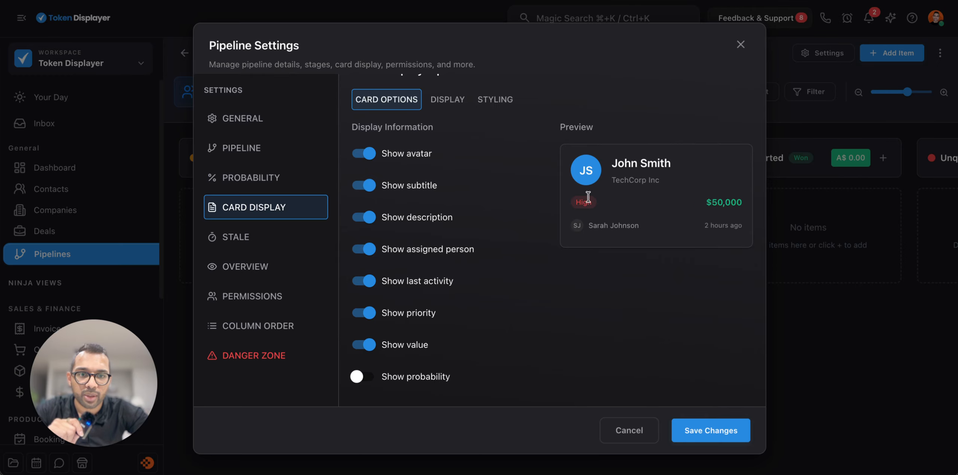
click(368, 158)
click(368, 161)
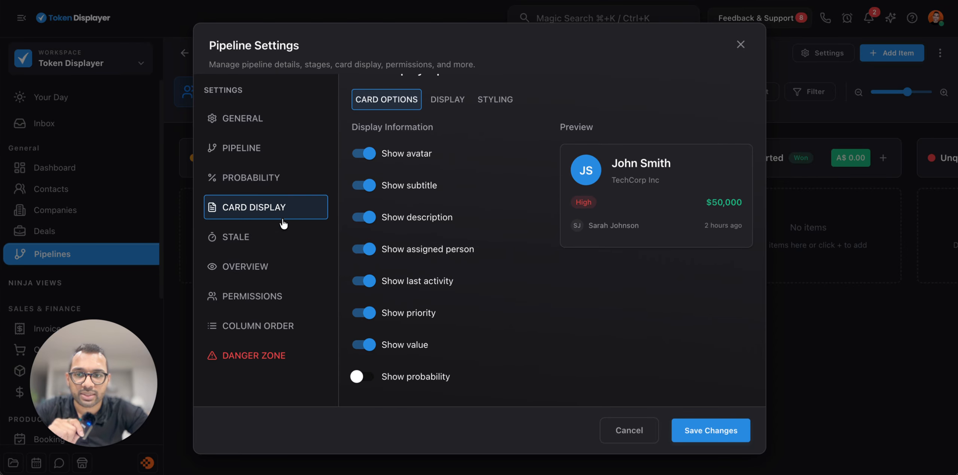
Set the New Leads stage to go stale after 1 day and critical after 2 days.
click(266, 236)
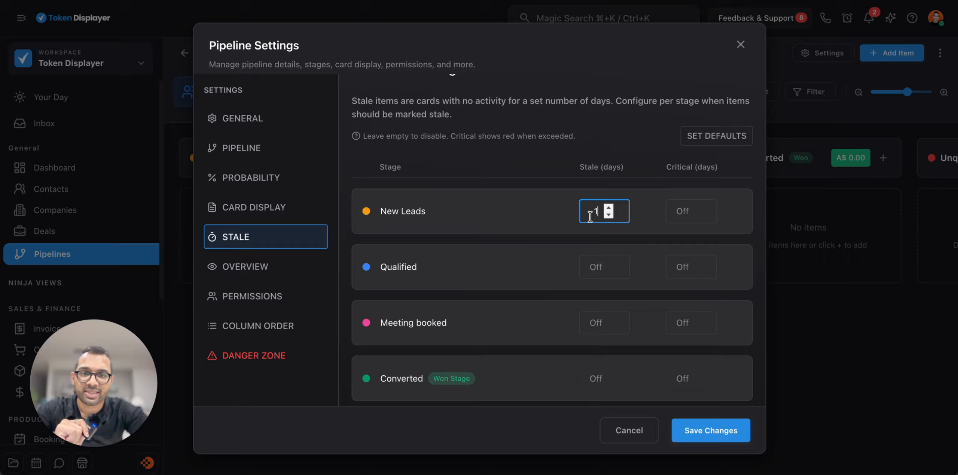
click(682, 210)
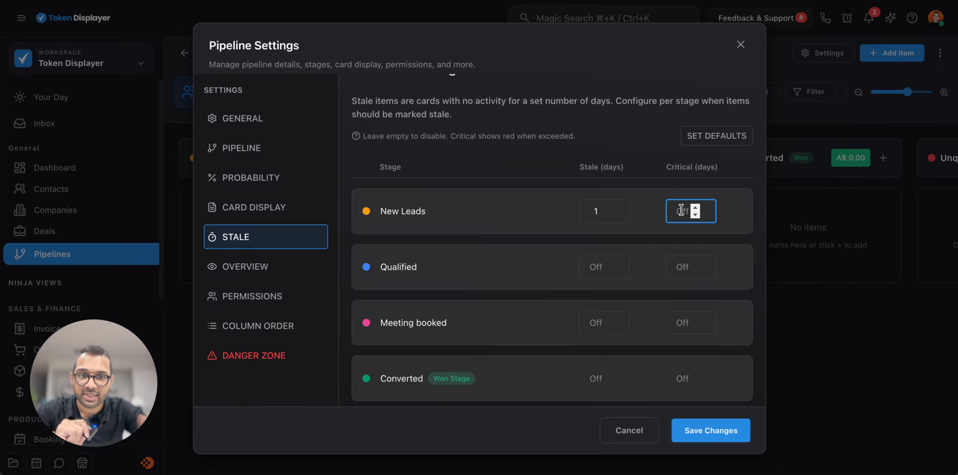
text(2)
click(702, 239)
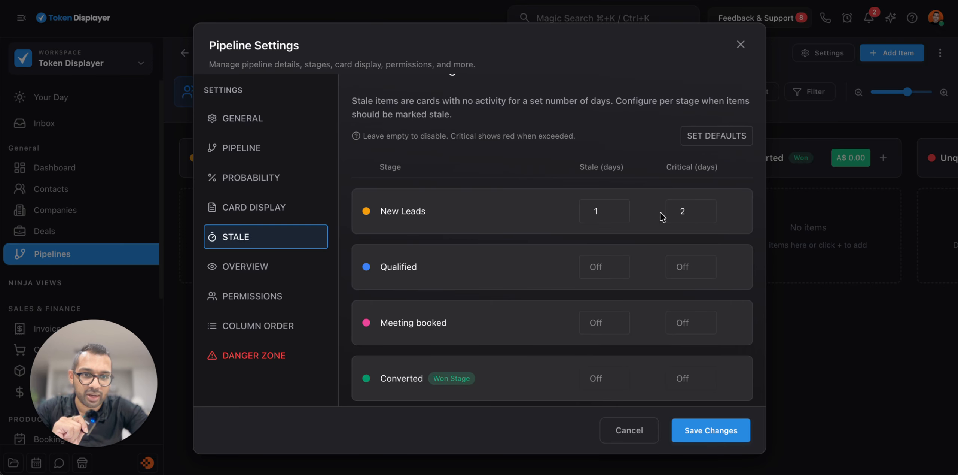
Set the stale and critical limits to 2 and 4 days for Qualified, and 1 and 2 days for Meeting booked.
click(586, 265)
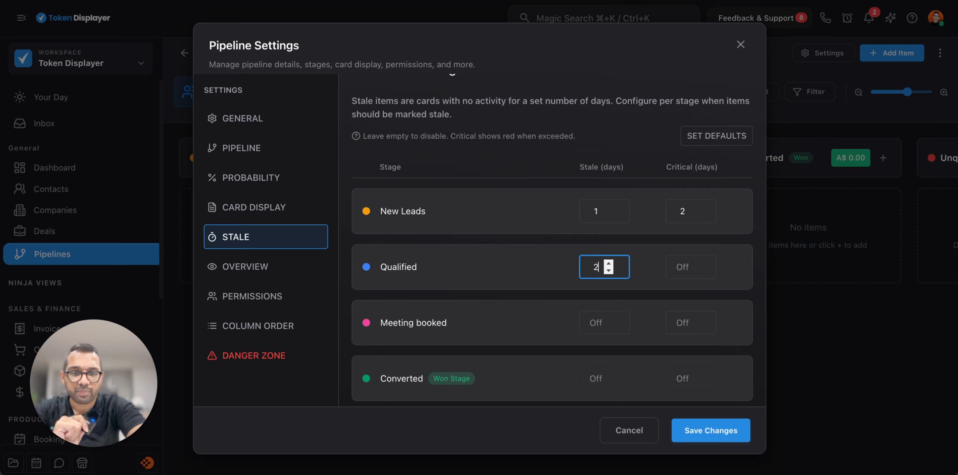
click(681, 264)
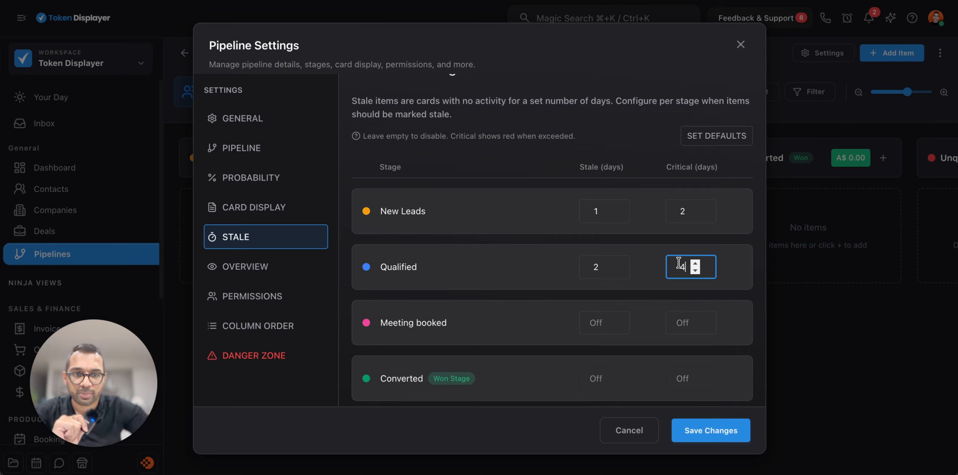
scroll(547, 353, down, 2)
click(599, 262)
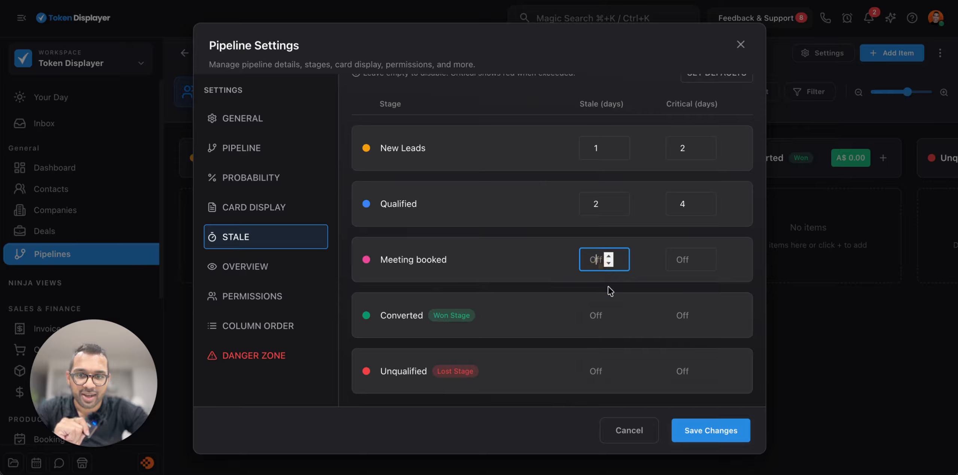
text(1)
click(688, 259)
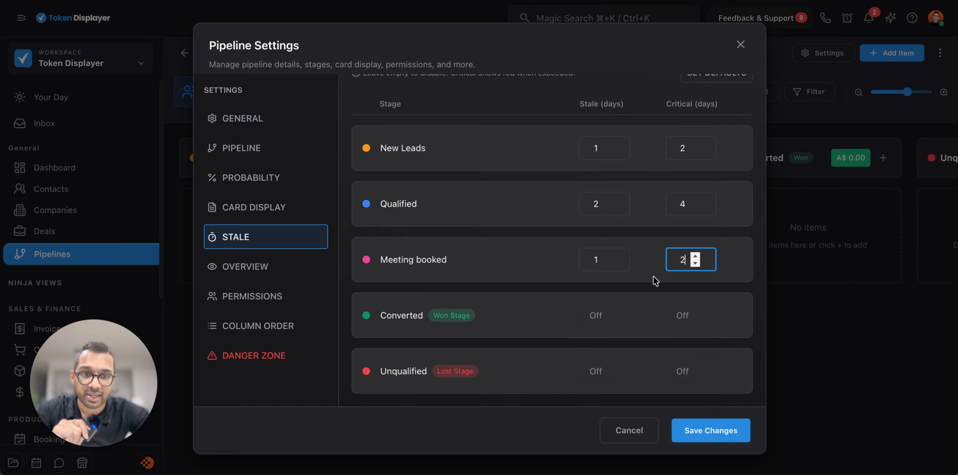
text(2)
click(650, 285)
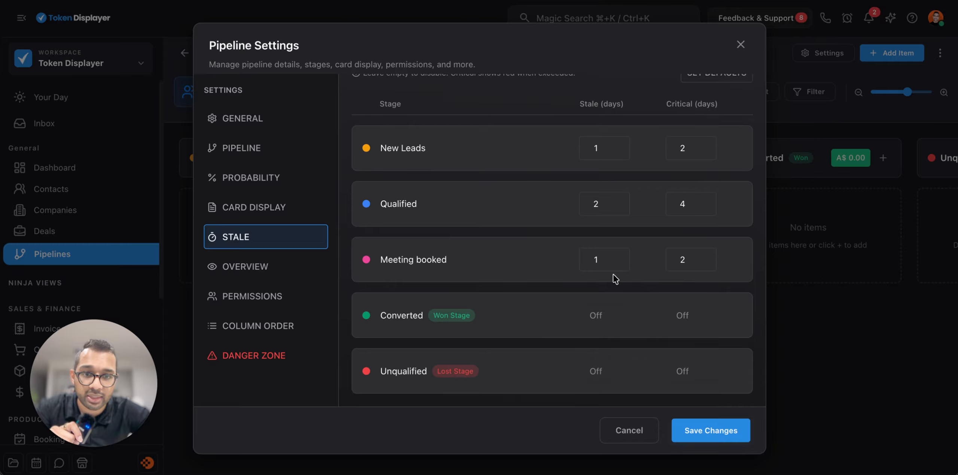
Review the overview, permissions and column order settings, and save the pipeline settings.
click(263, 266)
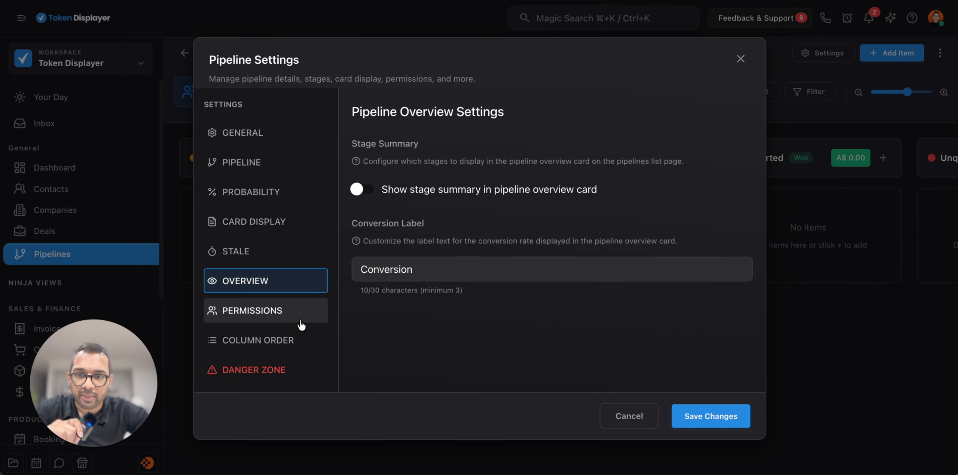
click(269, 322)
click(272, 337)
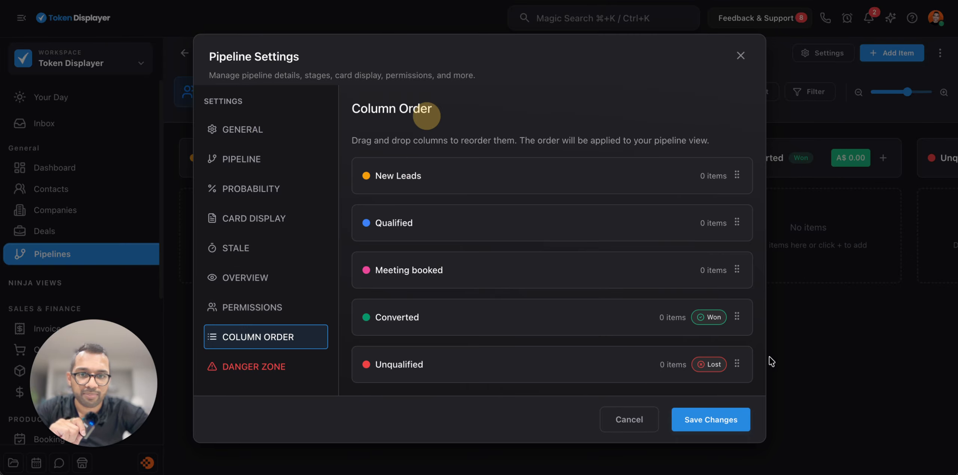
click(711, 421)
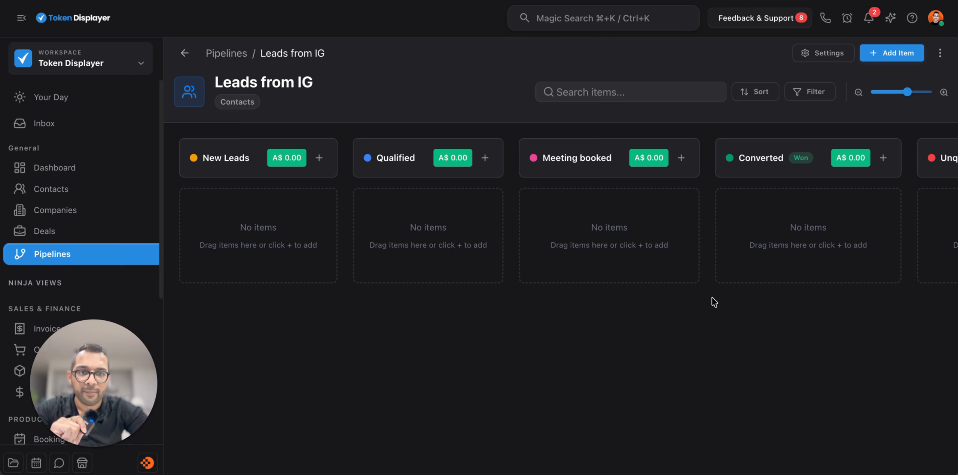
scroll(703, 216, right, 8)
scroll(671, 220, left, 8)
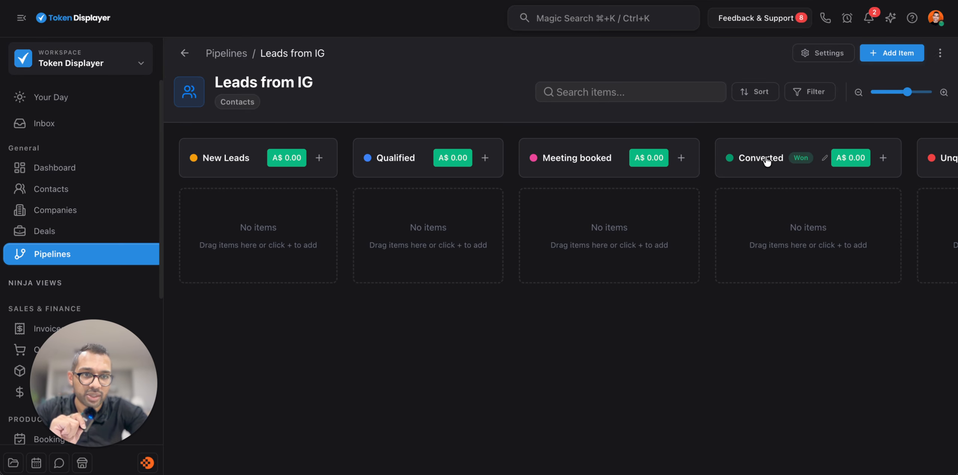
Start a new item in the New Leads stage for an existing contact, using the contact's name as title.
click(318, 158)
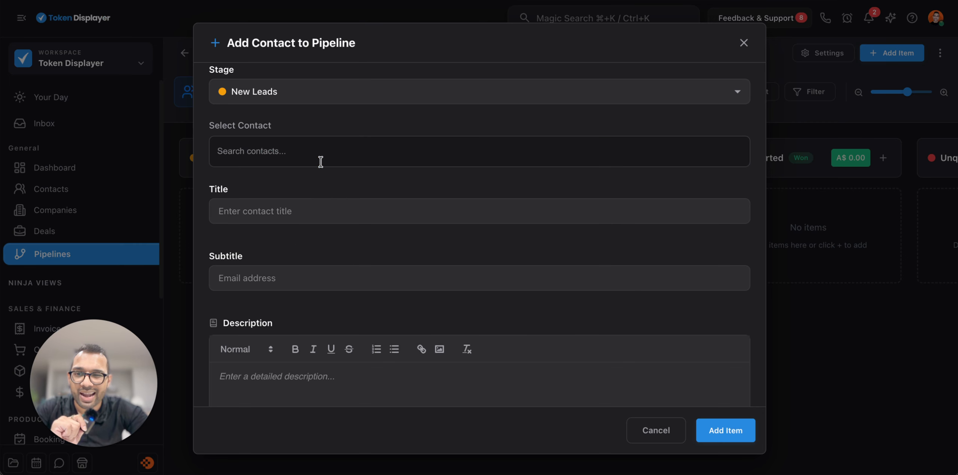
click(348, 151)
click(335, 187)
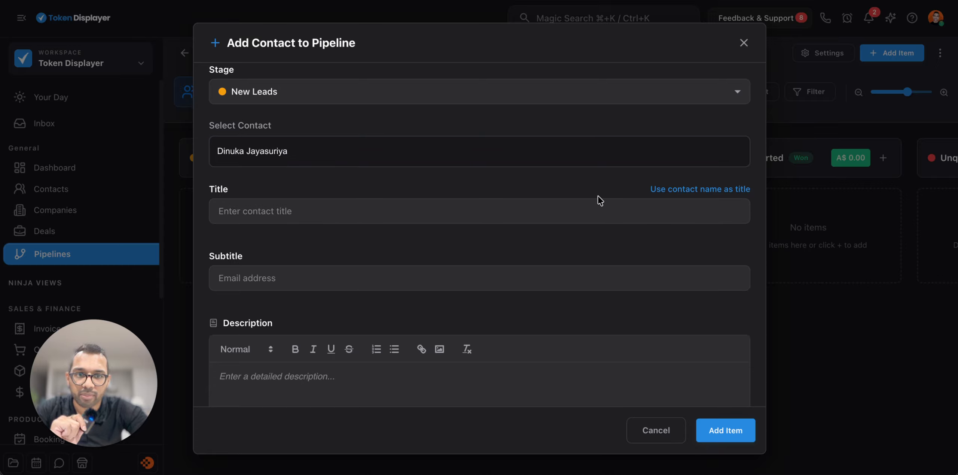
click(682, 190)
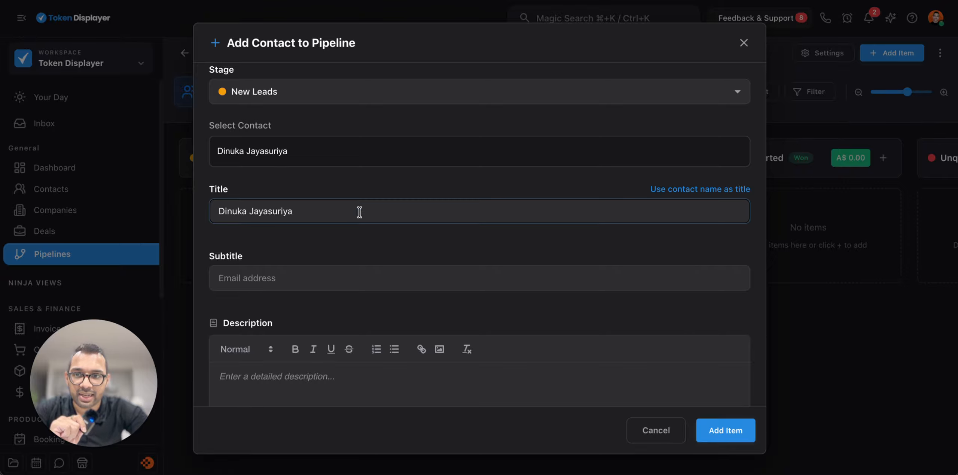
Set the new item's priority to High and its value to 5000.
scroll(357, 212, down, 5)
scroll(308, 319, down, 3)
click(306, 208)
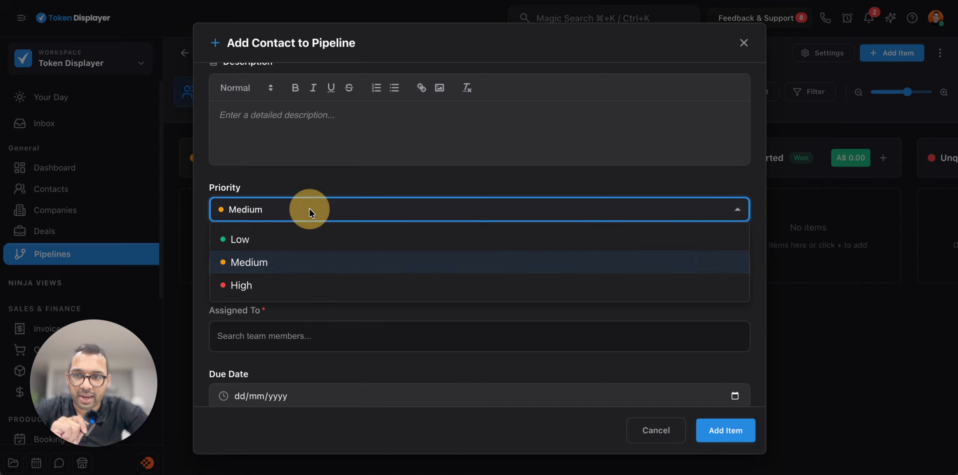
click(279, 284)
click(302, 266)
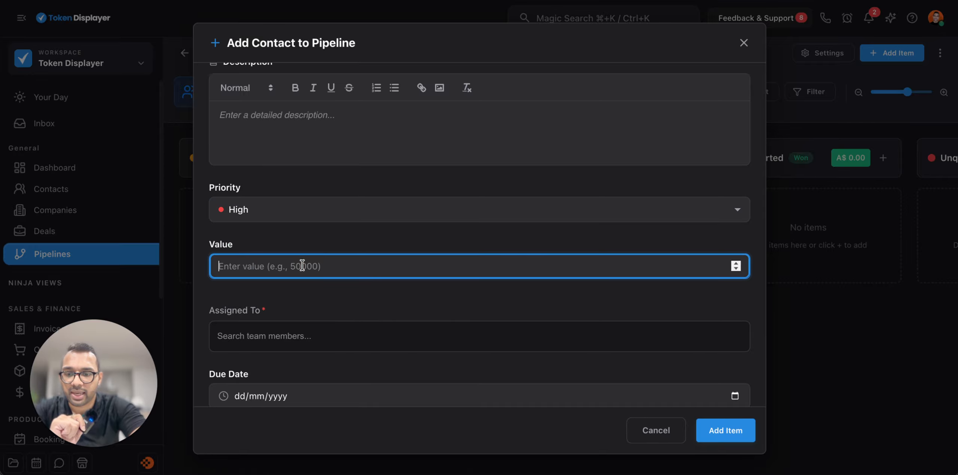
text(5000)
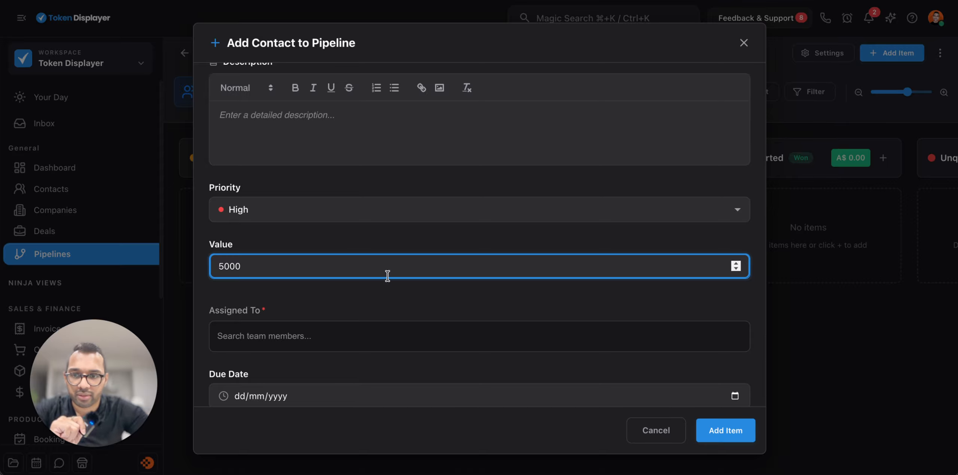
Assign the new item to the first team member listed.
scroll(430, 286, down, 2)
click(425, 282)
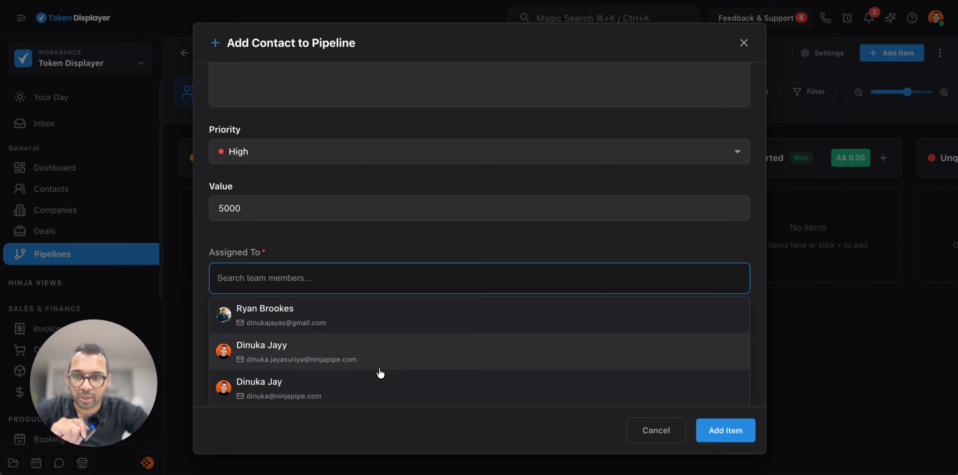
click(389, 322)
scroll(477, 321, down, 2)
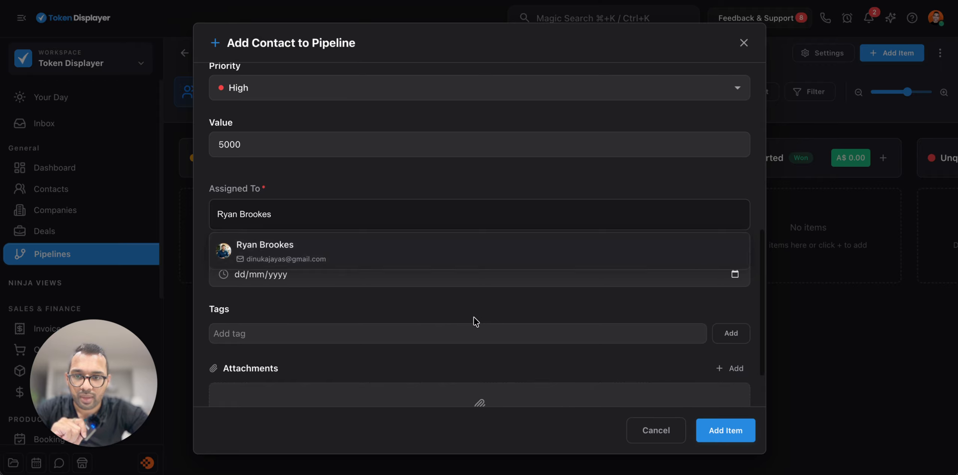
Set the due date to 23/03/2026 and add the item to the pipeline.
scroll(483, 307, down, 2)
click(735, 207)
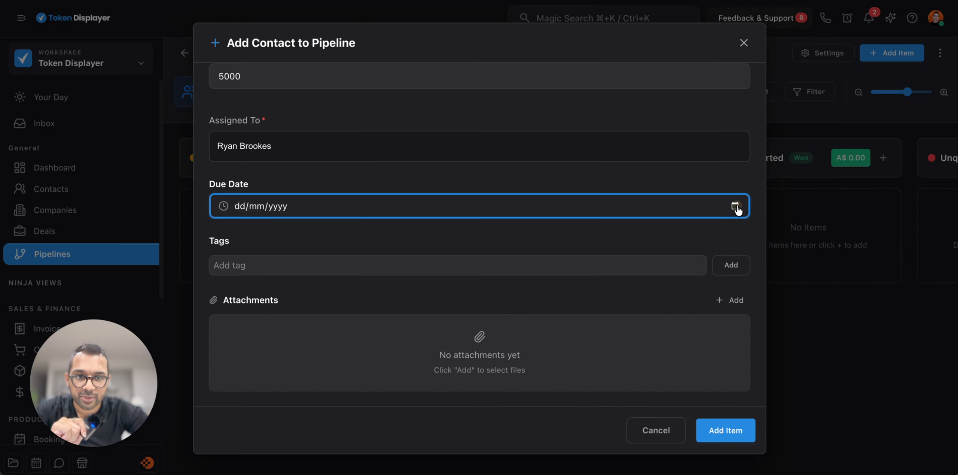
click(322, 341)
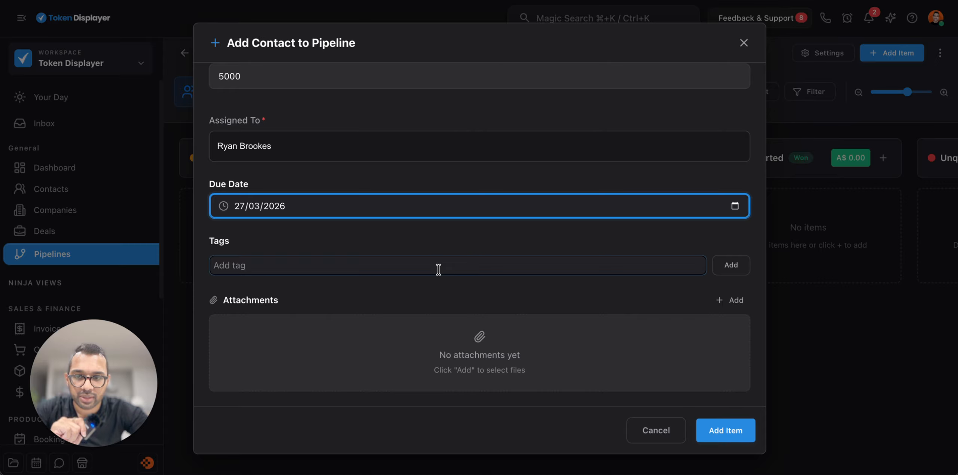
click(735, 205)
click(250, 344)
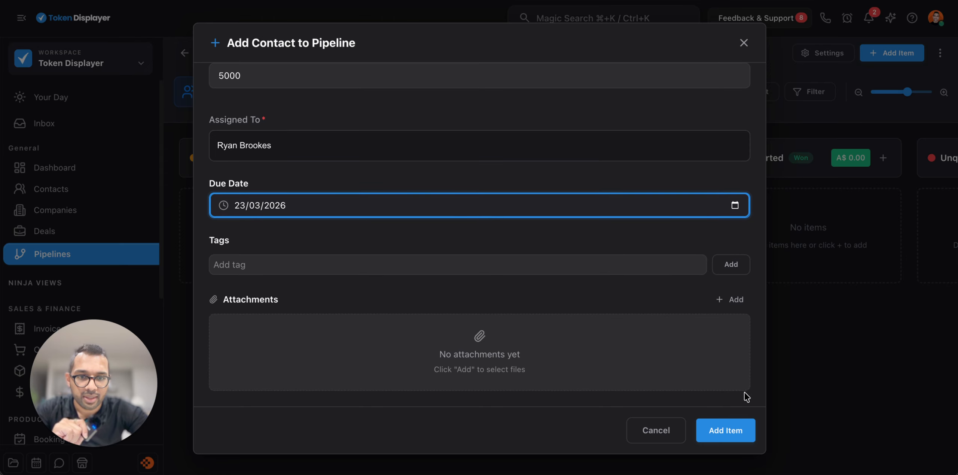
click(718, 430)
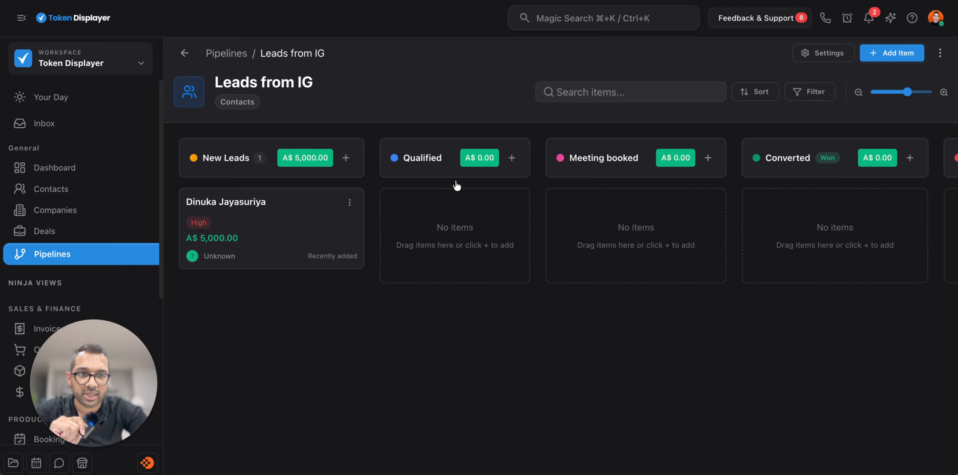
Check the Leads from IG conversion in the pipelines overview, and move its card from New Leads to Converted.
click(186, 52)
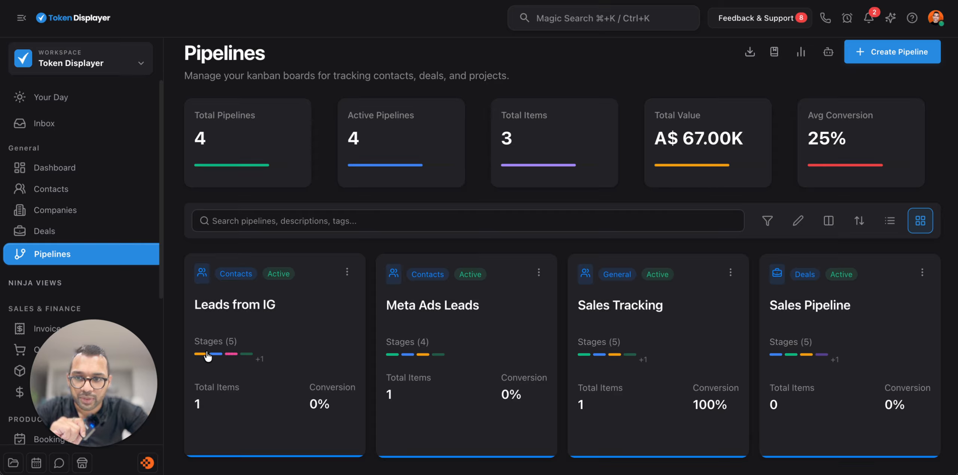
click(297, 403)
drag(265, 246, 801, 242)
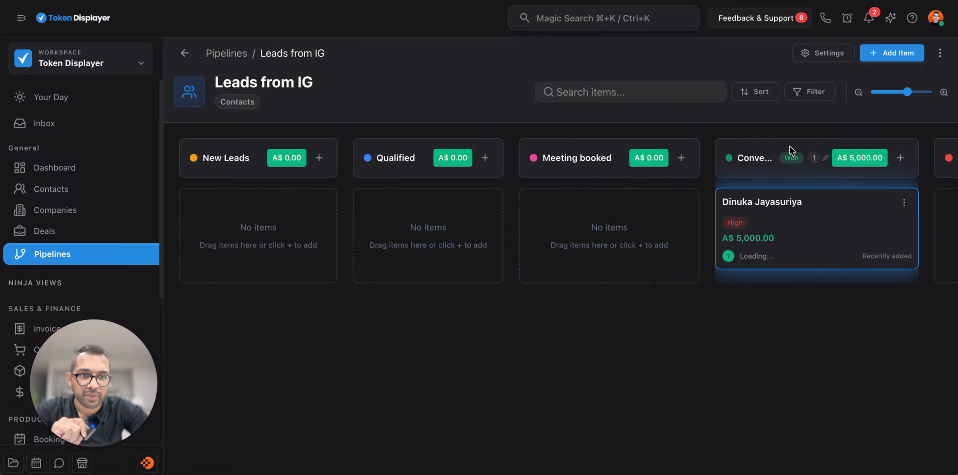
Check the Leads from IG conversion again in the pipelines overview, and reopen the board to view its Won and Lost stages.
click(185, 53)
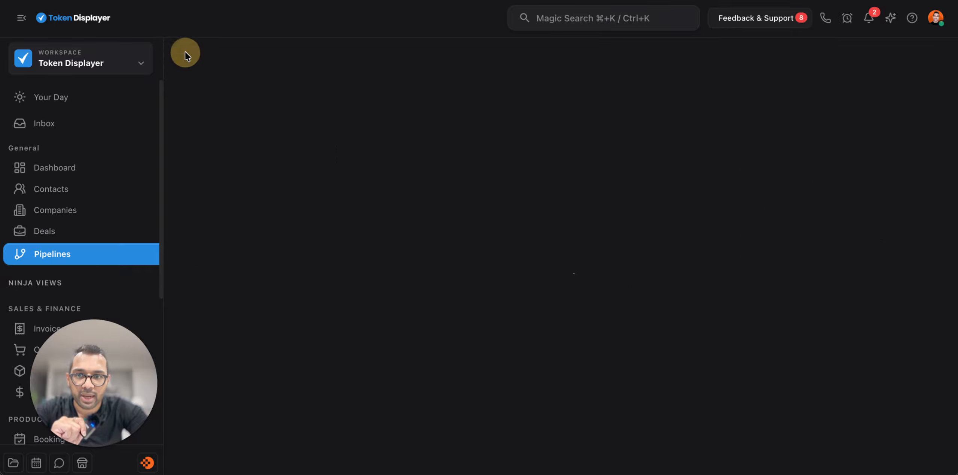
scroll(295, 399, down, 1)
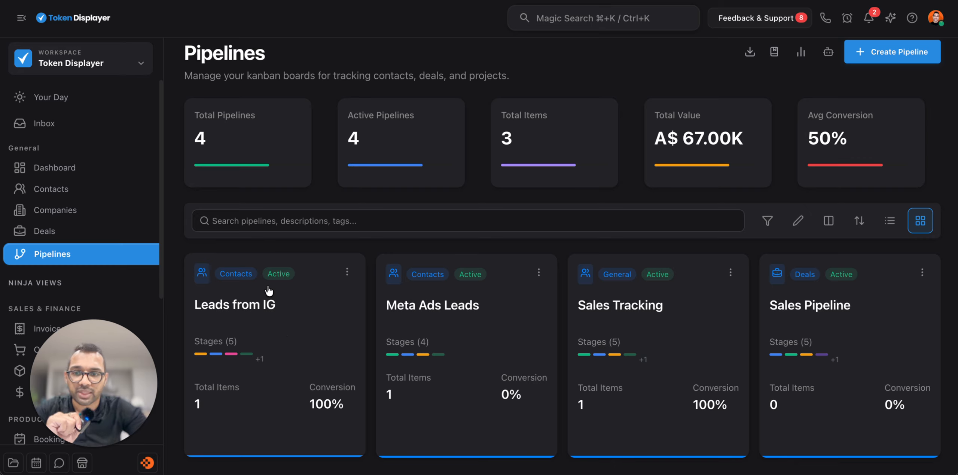
click(300, 379)
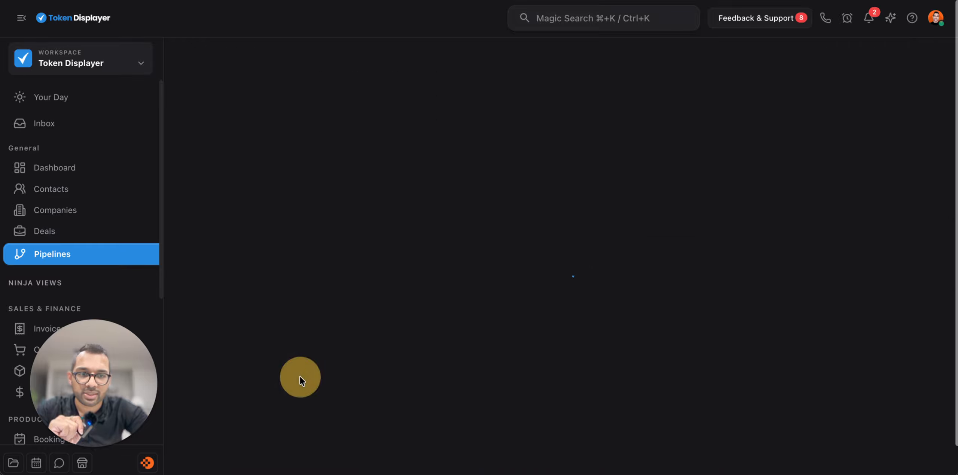
scroll(774, 261, right, 5)
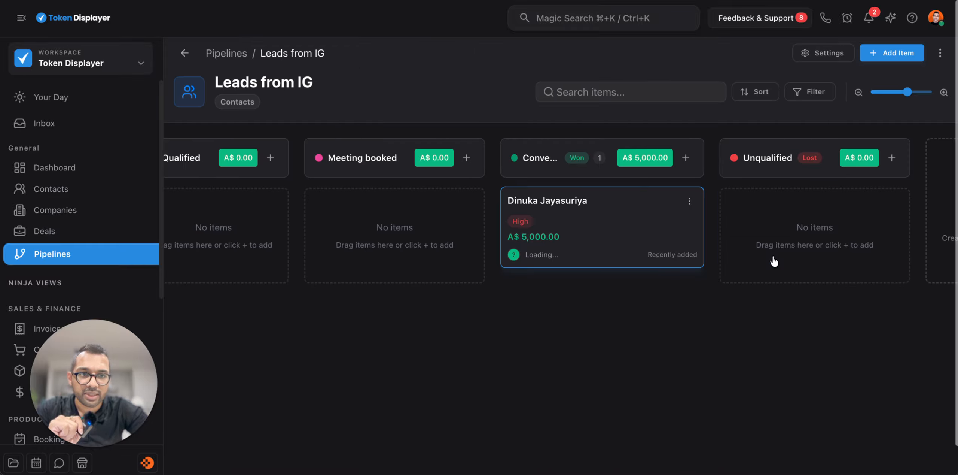
Return to the pipelines overview and start an automation triggered when a pipeline item moves to Won stage.
scroll(774, 261, left, 5)
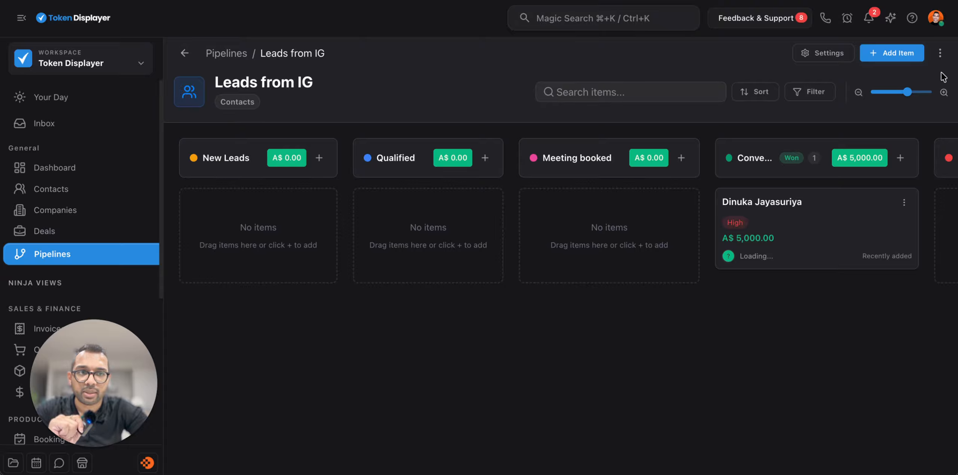
click(940, 52)
click(940, 53)
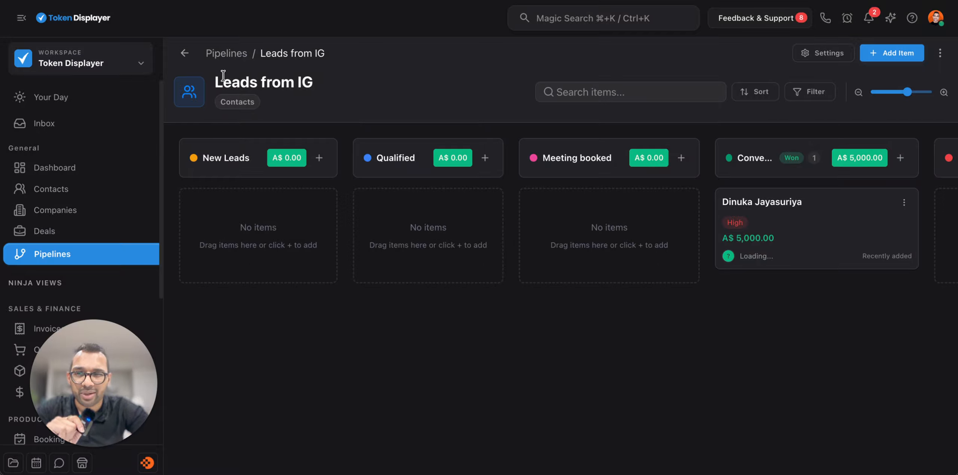
click(185, 53)
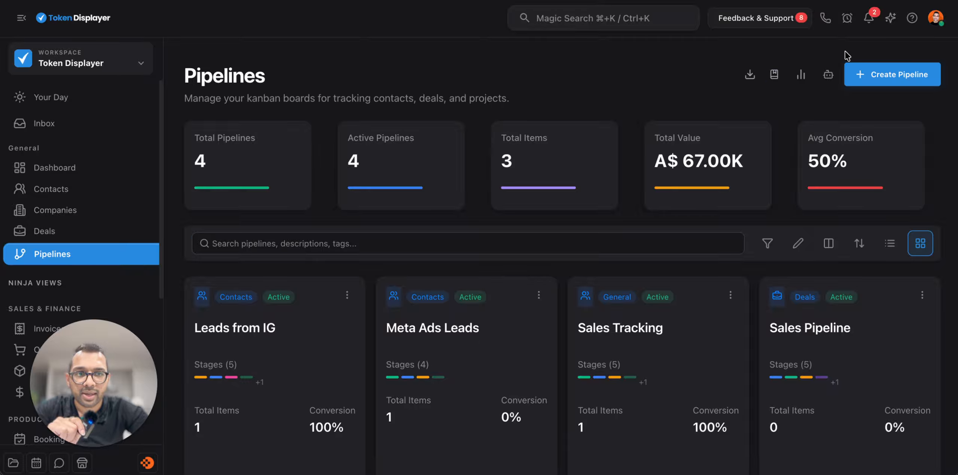
click(829, 76)
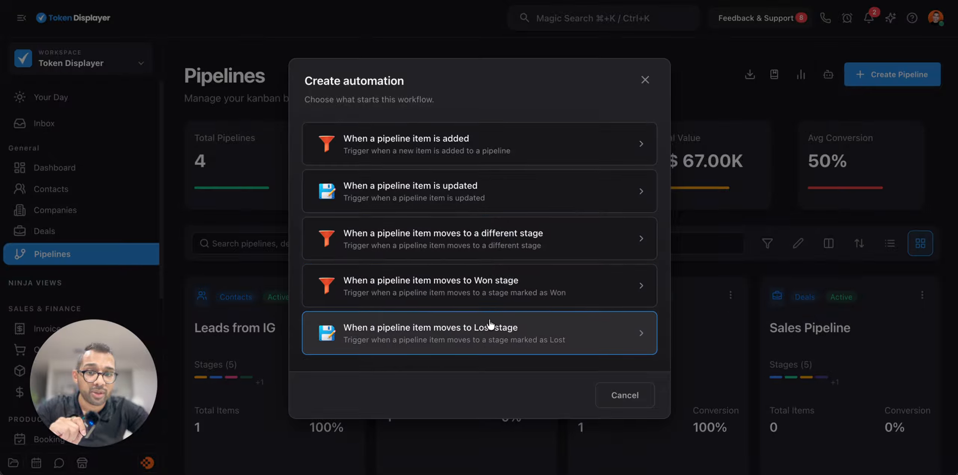
click(496, 302)
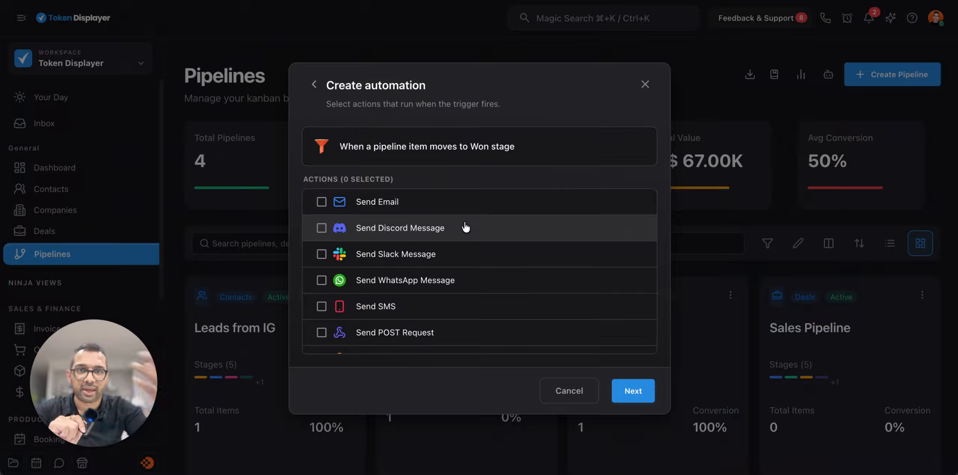
Look through the full list of actions available for the Won stage automation.
scroll(465, 227, down, 1)
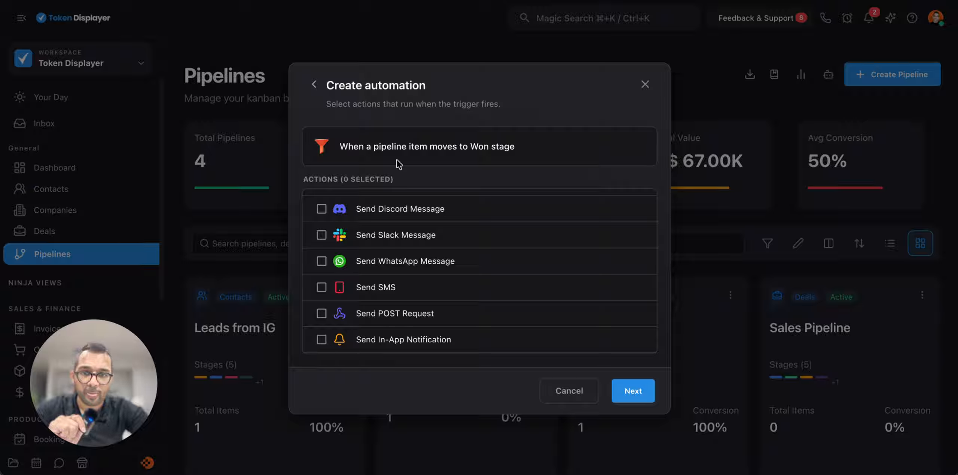
scroll(391, 287, down, 6)
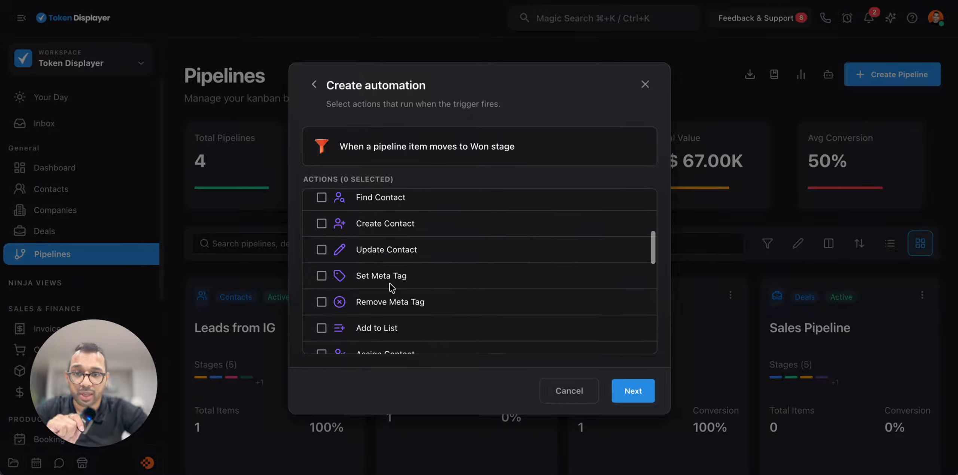
scroll(391, 287, up, 5)
scroll(391, 288, down, 6)
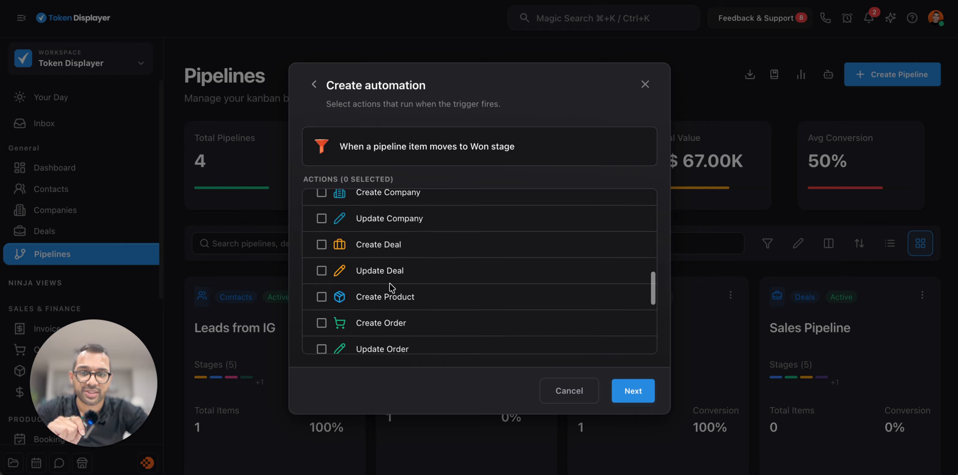
scroll(391, 287, up, 8)
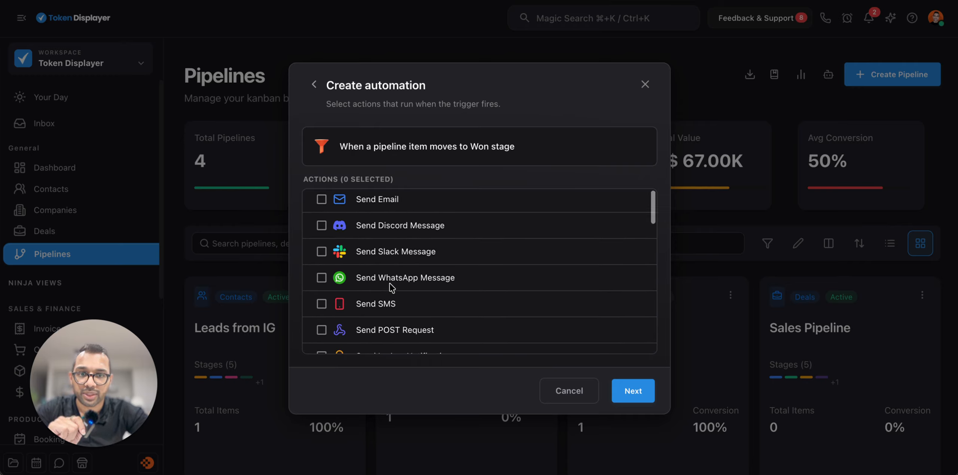
scroll(391, 287, down, 8)
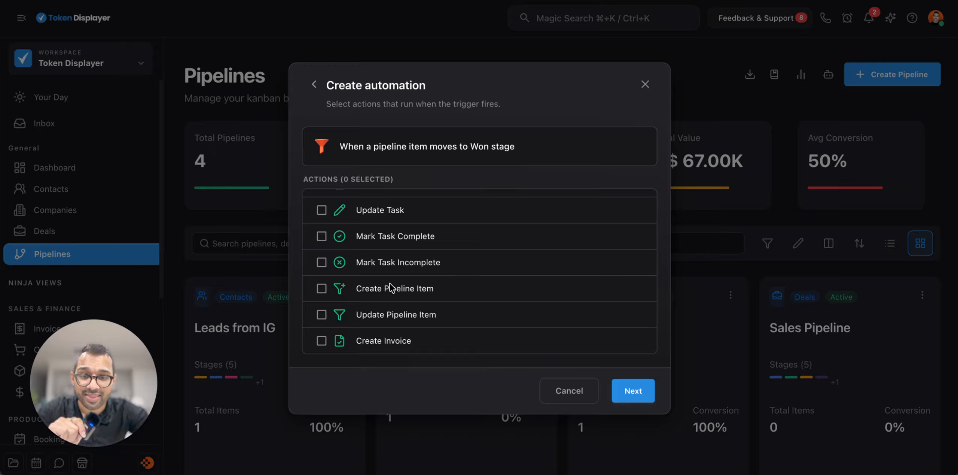
scroll(509, 254, up, 8)
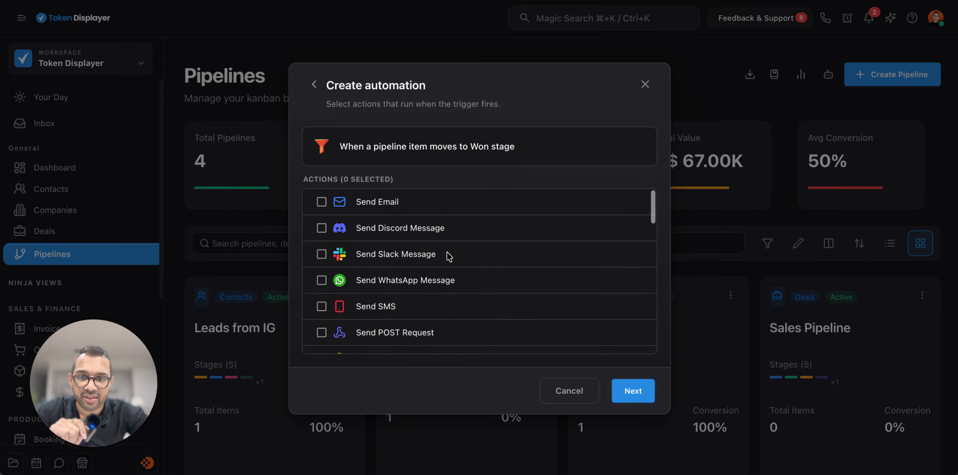
Select the Send Slack Message and Send In-App Notification actions for the automation.
scroll(397, 262, down, 1)
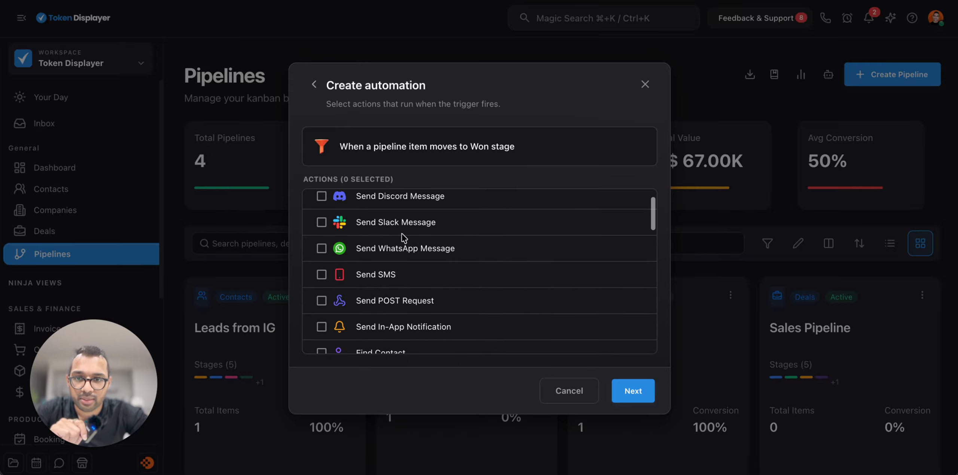
click(322, 222)
scroll(424, 257, down, 2)
click(416, 279)
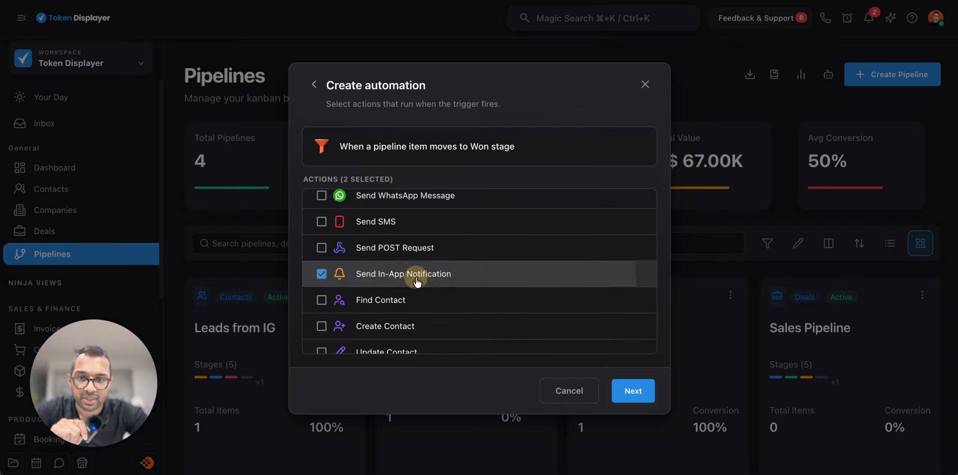
Add the Create Invoice action and create the automation with its suggested name.
scroll(416, 302, down, 3)
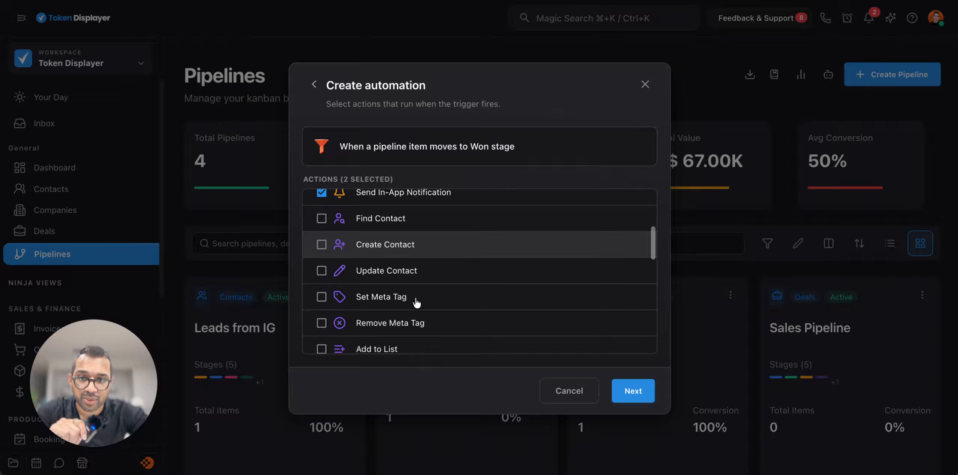
scroll(416, 301, down, 14)
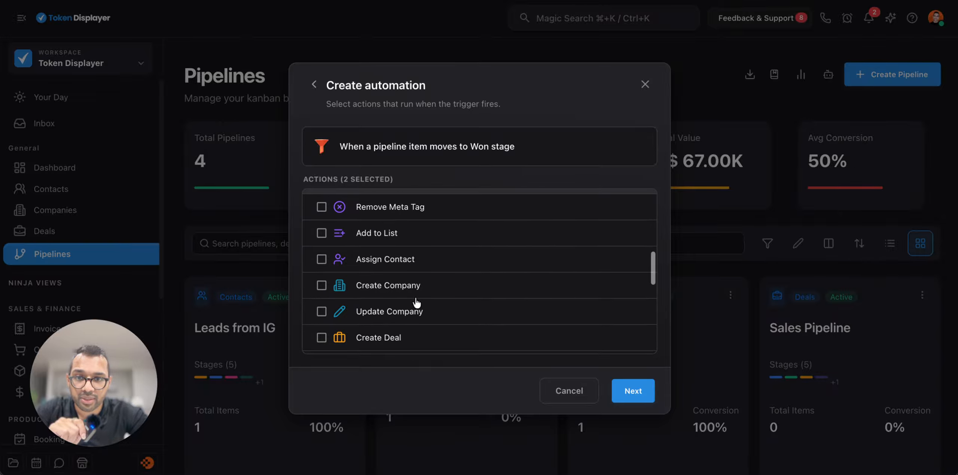
scroll(417, 301, down, 2)
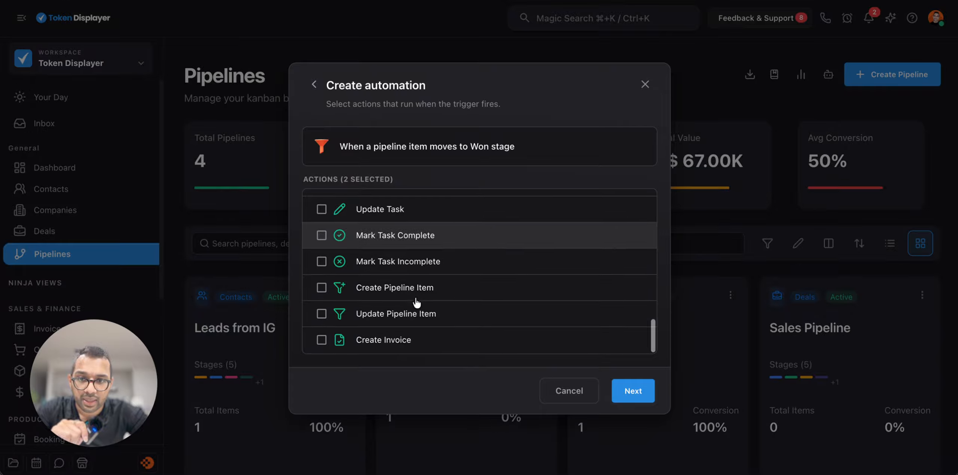
scroll(417, 310, up, 20)
scroll(417, 306, down, 20)
click(398, 335)
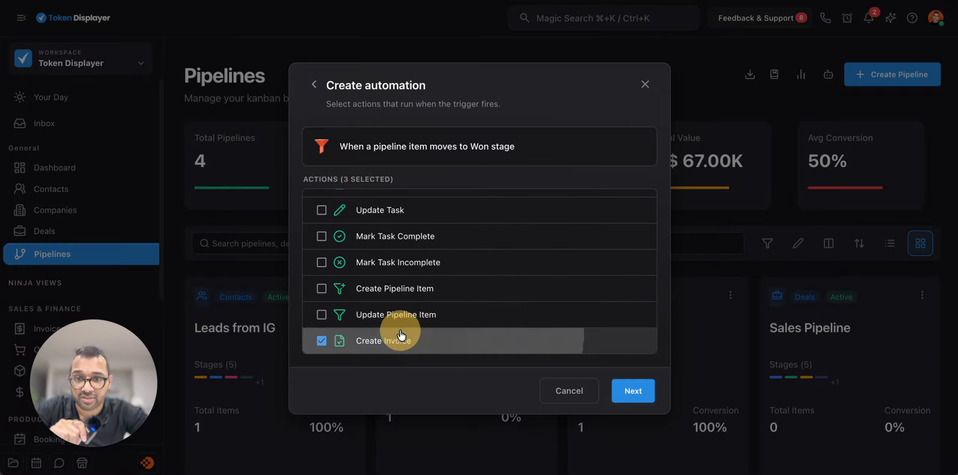
click(633, 391)
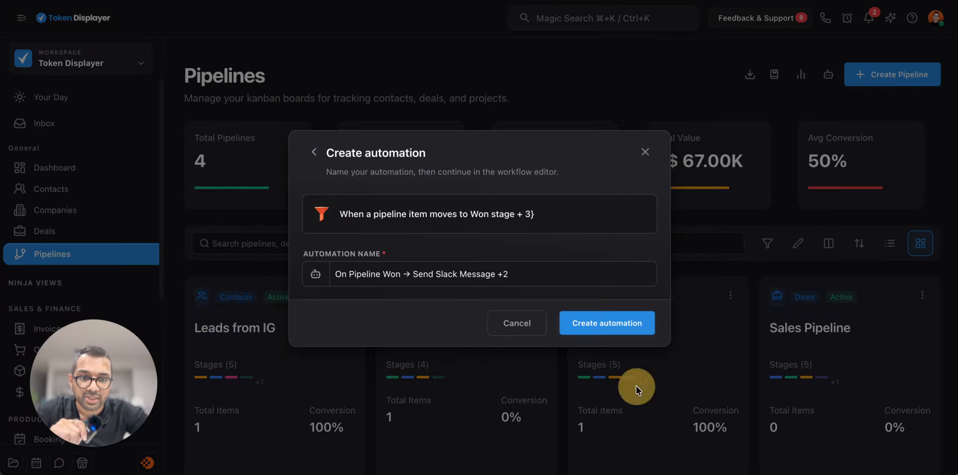
click(609, 318)
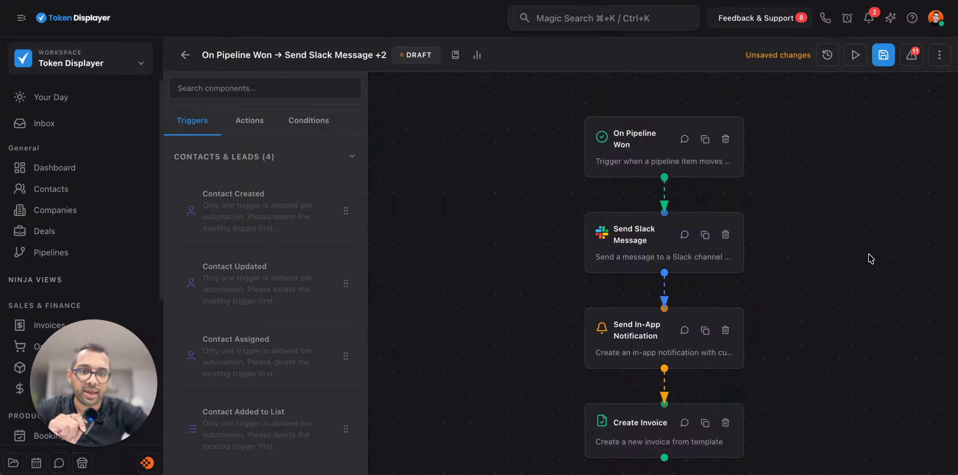
Open the configuration of the Send Slack Message step and go to its Slack Webhook URL setting.
drag(868, 259, 746, 235)
click(530, 219)
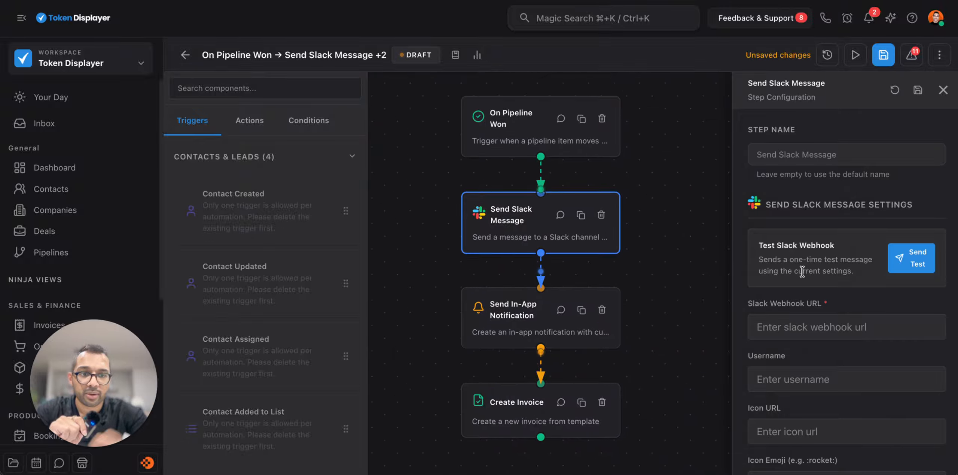
click(809, 328)
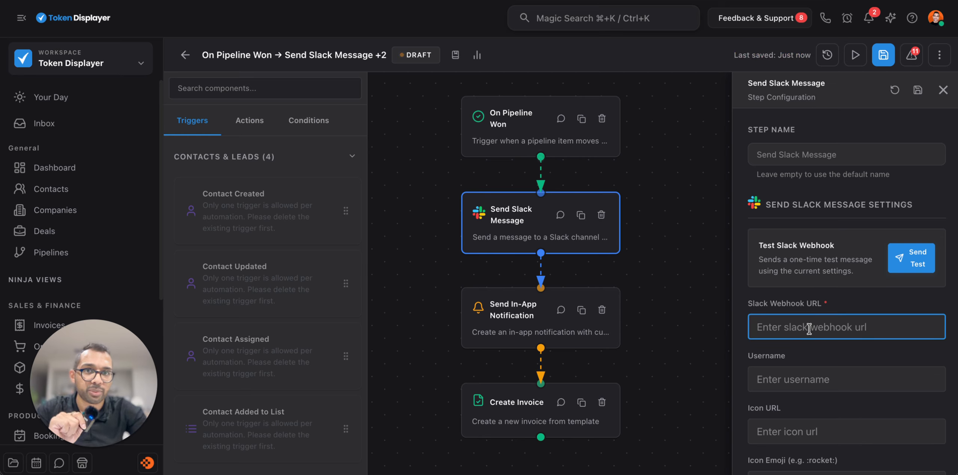
Insert the Pipeline Item Value dynamic variable into the message of the Send Slack Message step.
scroll(809, 329, down, 7)
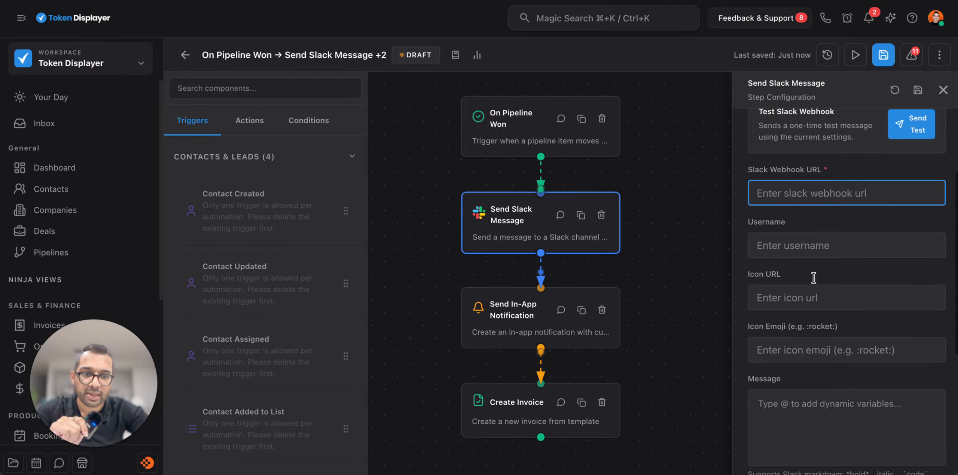
click(814, 278)
text(@)
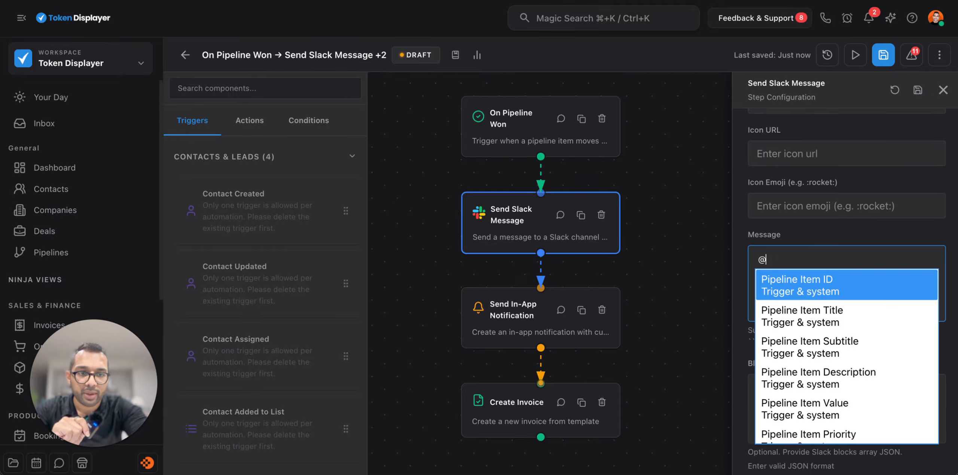
scroll(871, 296, down, 5)
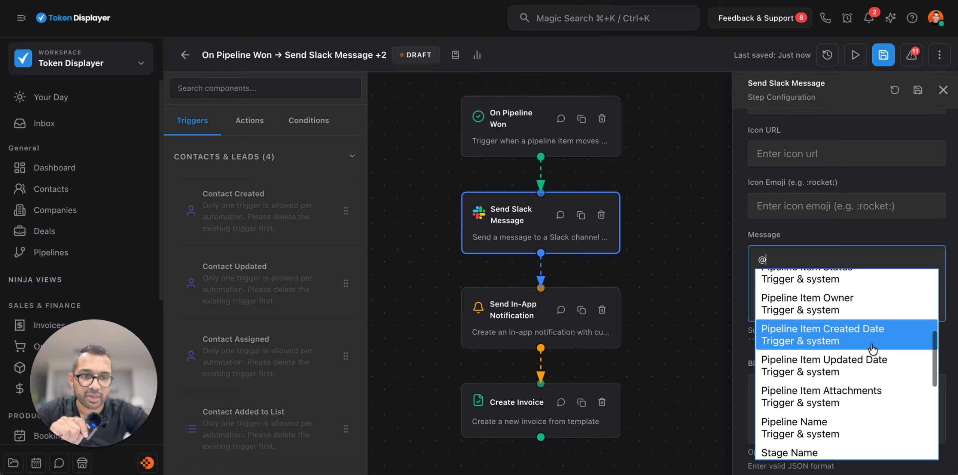
scroll(872, 319, up, 3)
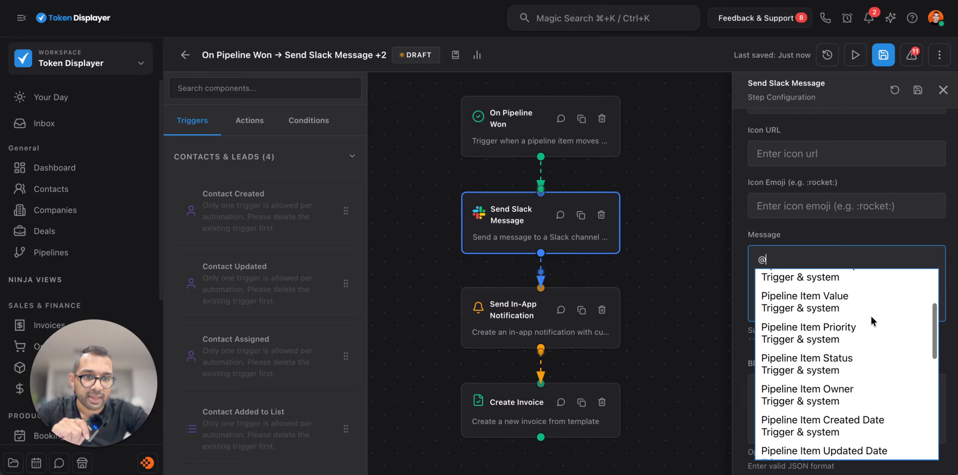
scroll(857, 374, up, 1)
click(842, 357)
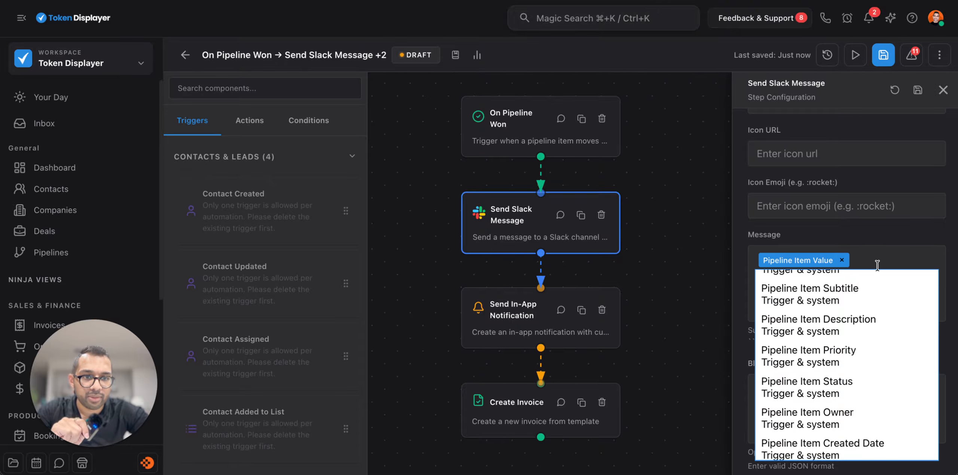
click(888, 247)
click(878, 274)
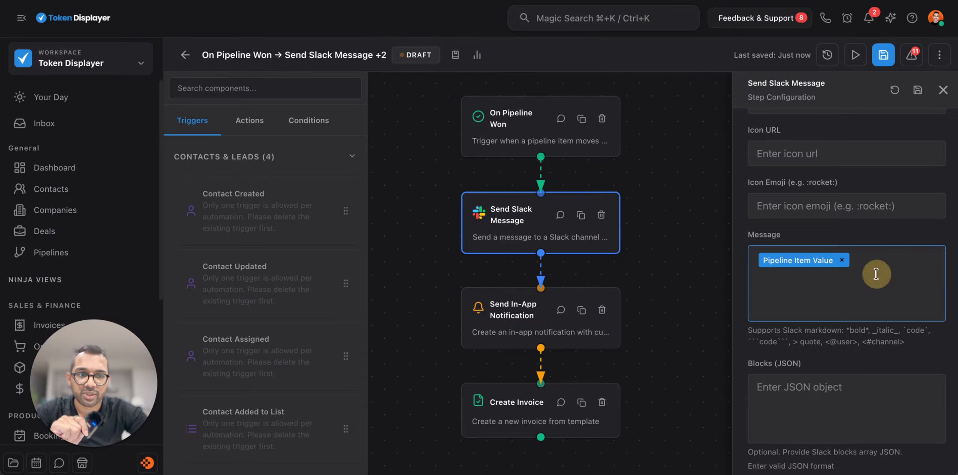
Append the text "iuhiu" after the variable in the Slack message and close the step's configuration.
scroll(876, 273, down, 4)
scroll(876, 274, up, 3)
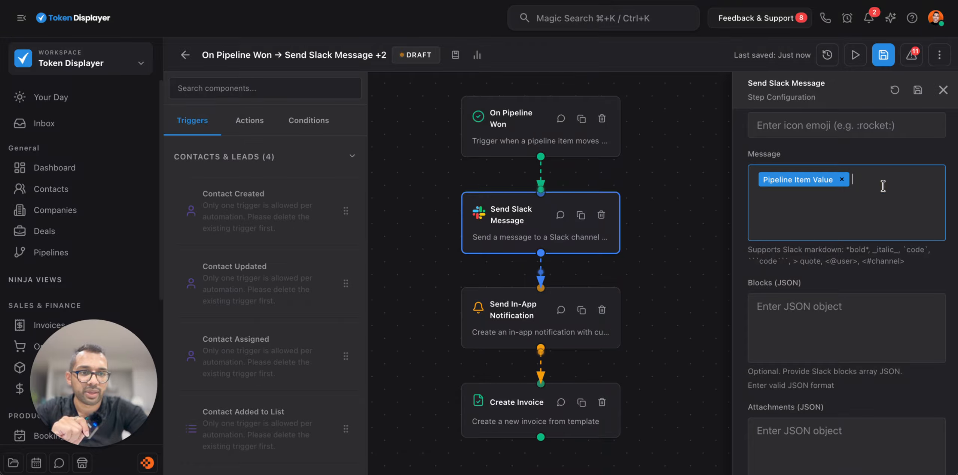
text(iuhiu)
click(942, 88)
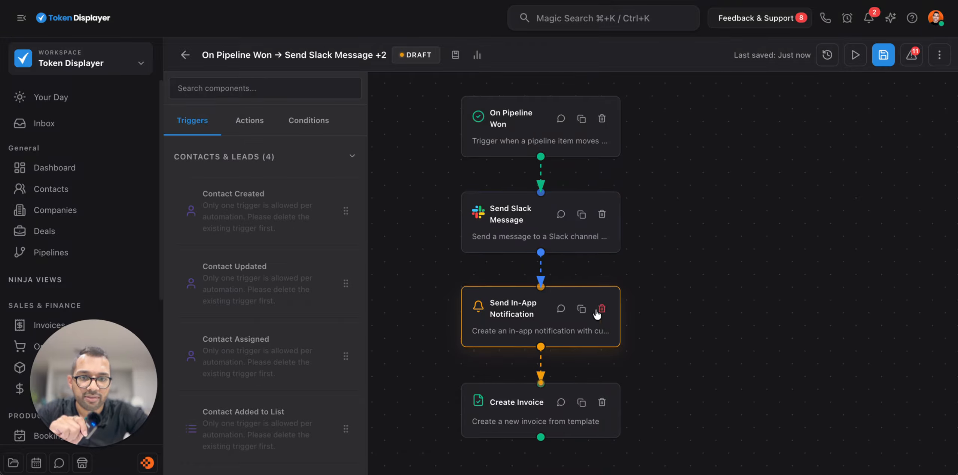
View the Send In-App Notification and Create Invoice step settings, and return to the pipelines overview.
click(527, 333)
click(523, 417)
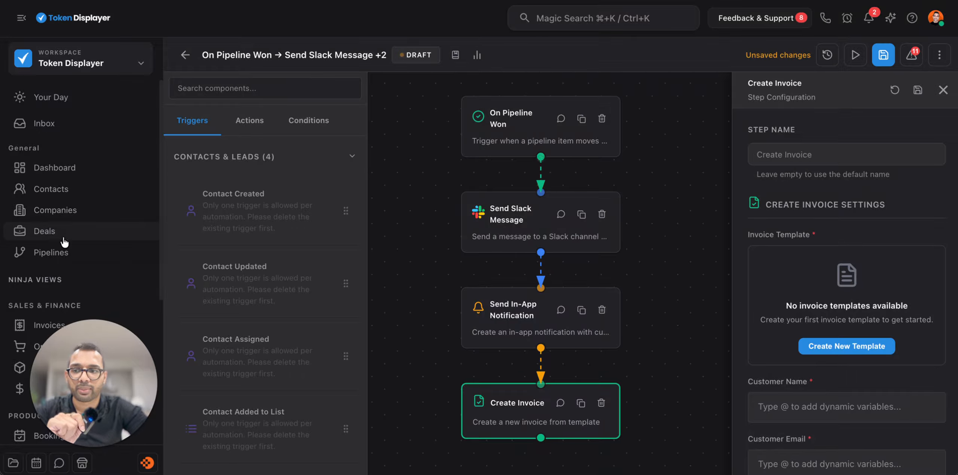
click(59, 251)
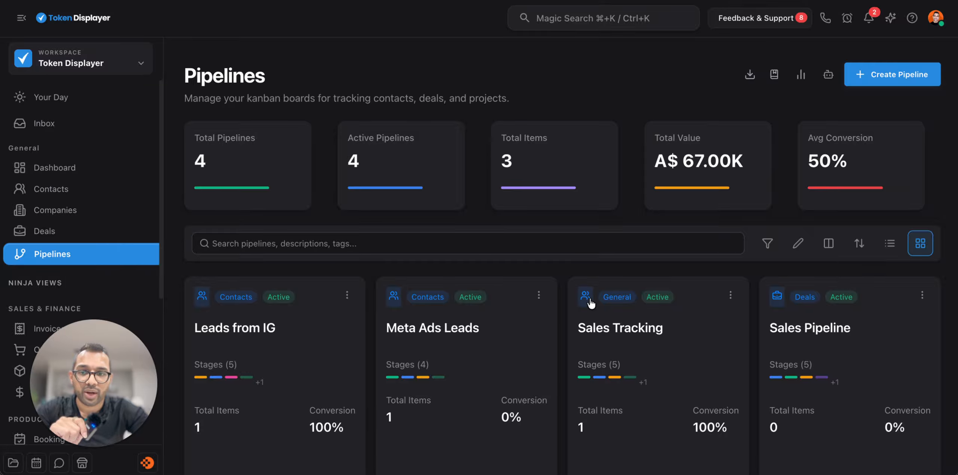
scroll(590, 299, down, 1)
scroll(590, 299, up, 1)
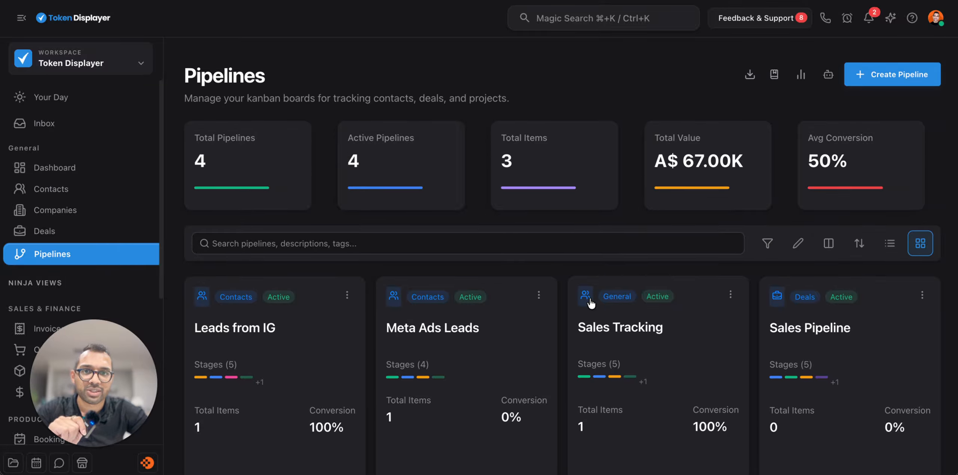